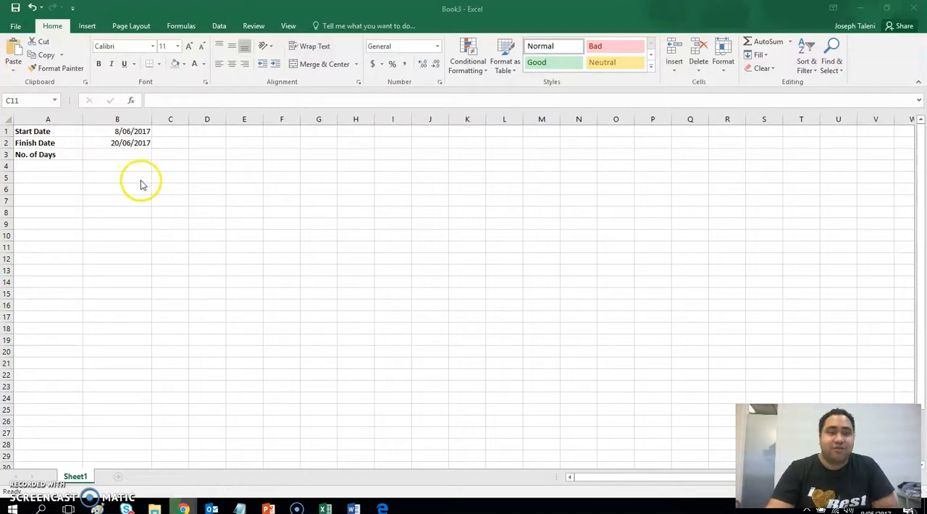
left_click(32, 130)
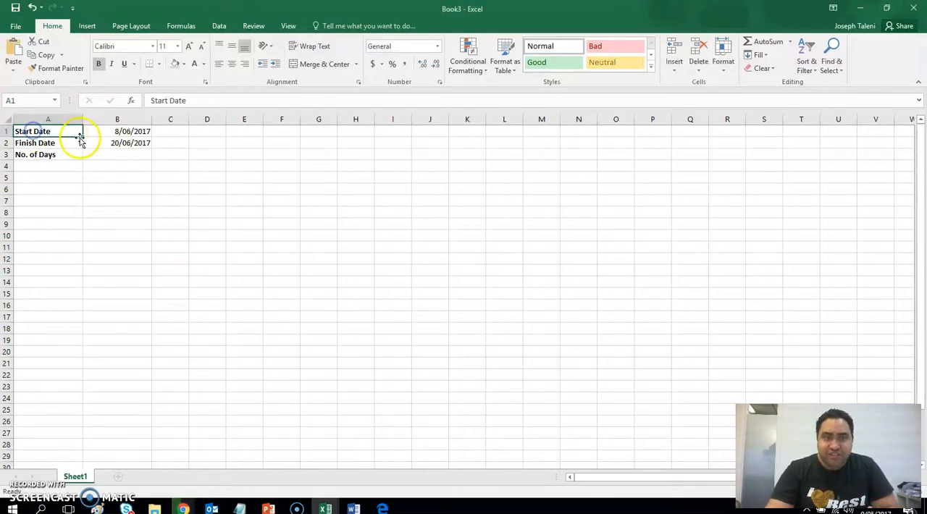
left_click(43, 142)
left_click(45, 154)
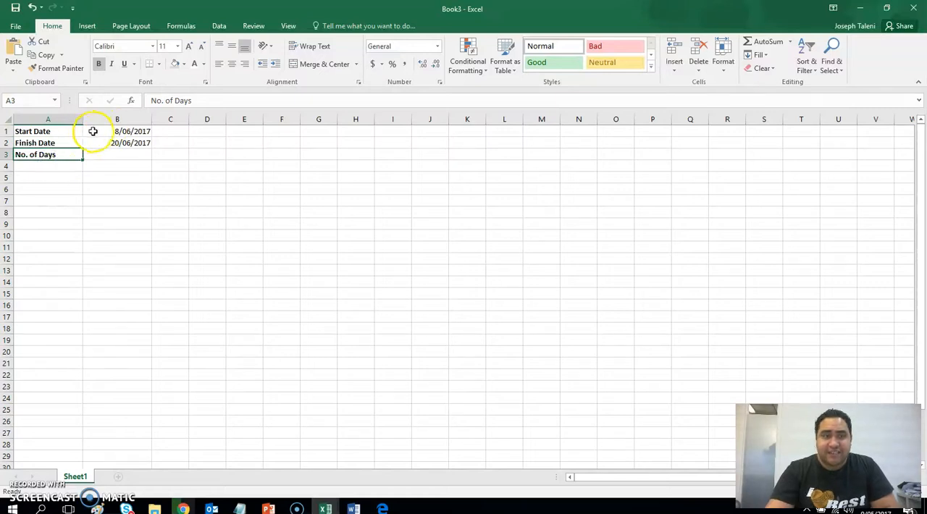
left_click(122, 131)
left_click(139, 146)
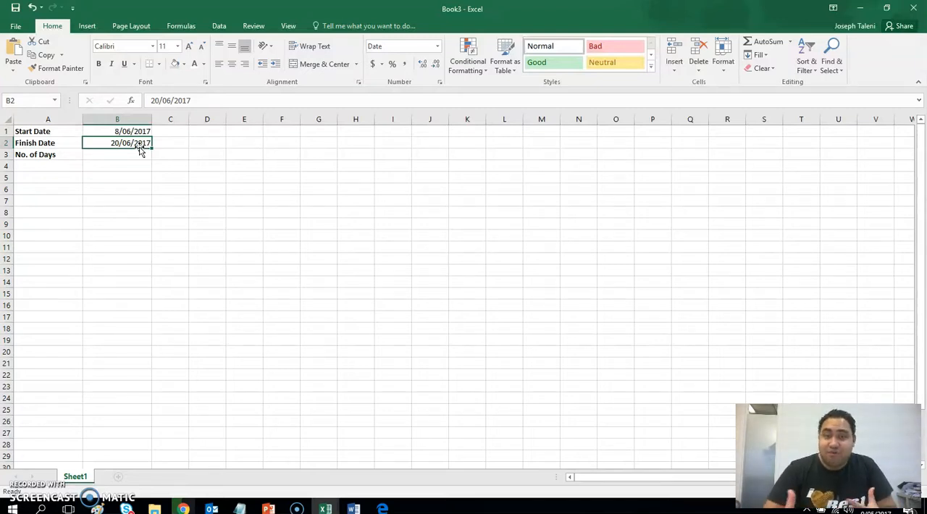
Enter the formula =DAYS(B2,B1) in cell B3 to calculate the number of days between the two dates.
left_click(134, 154)
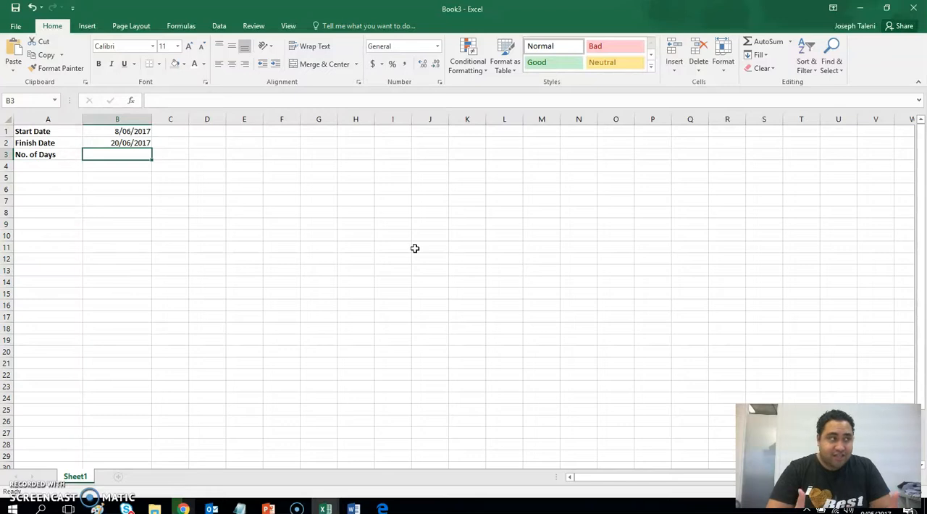
type("=")
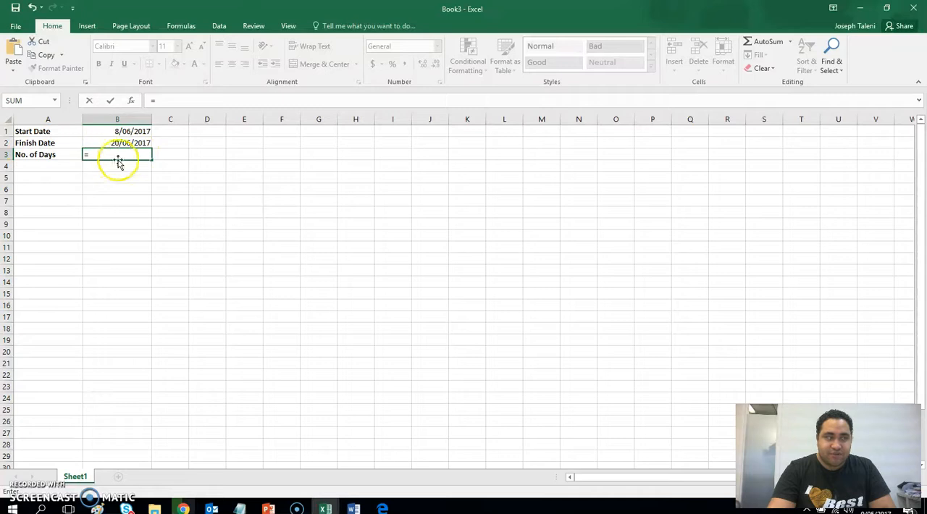
type("DAYS")
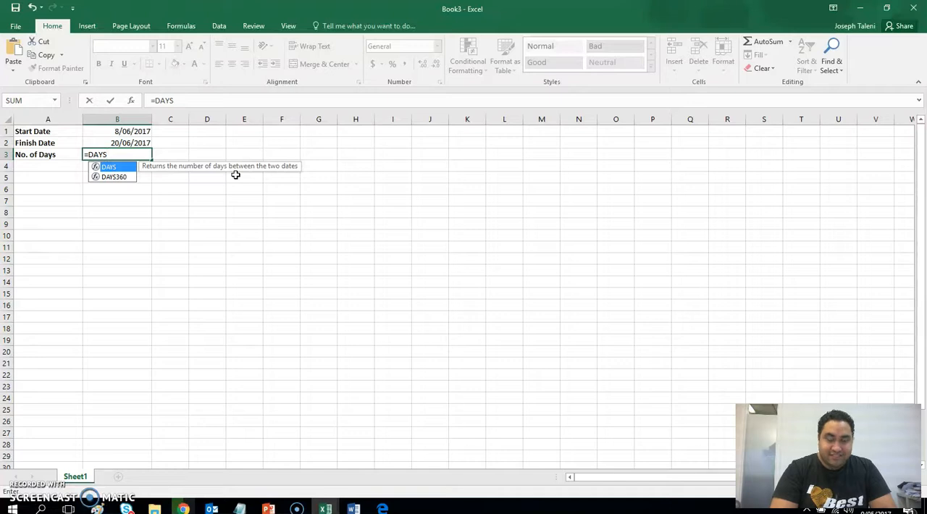
type("(")
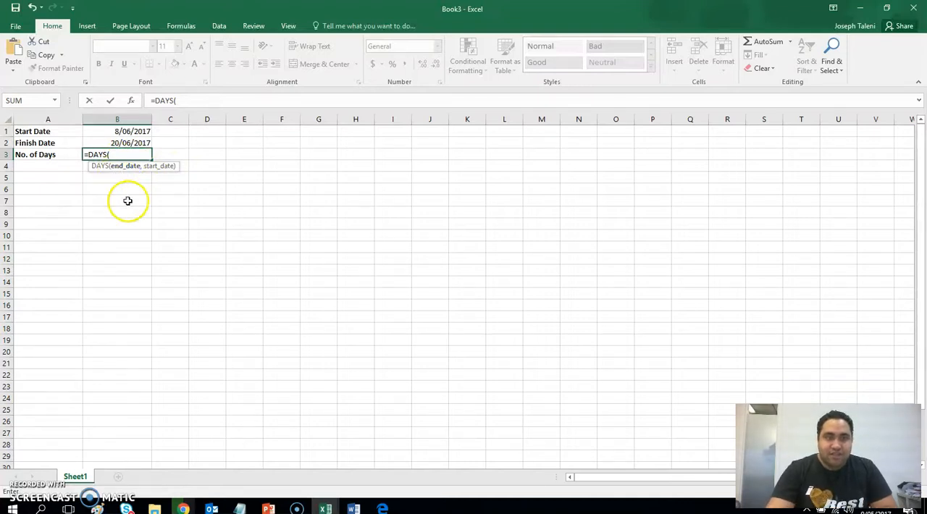
left_click(117, 141)
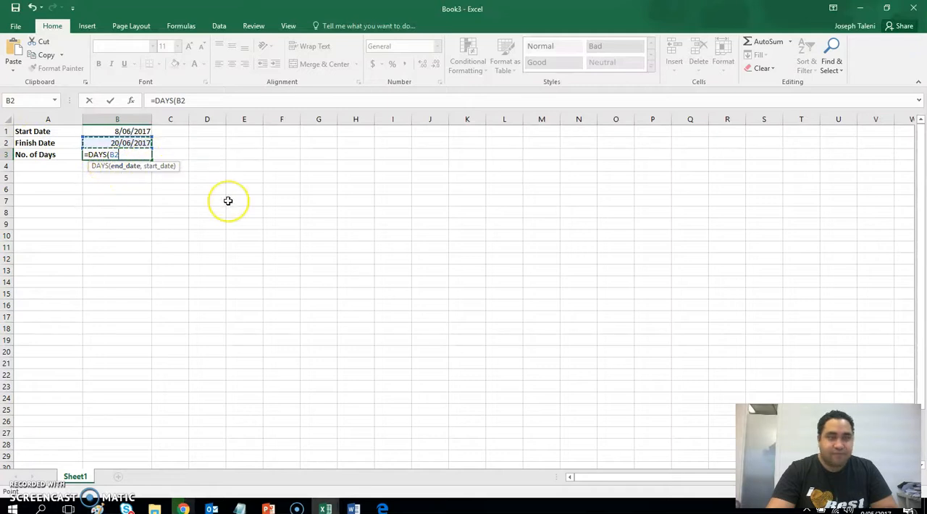
key("BackSpace")
key("BackSpace")
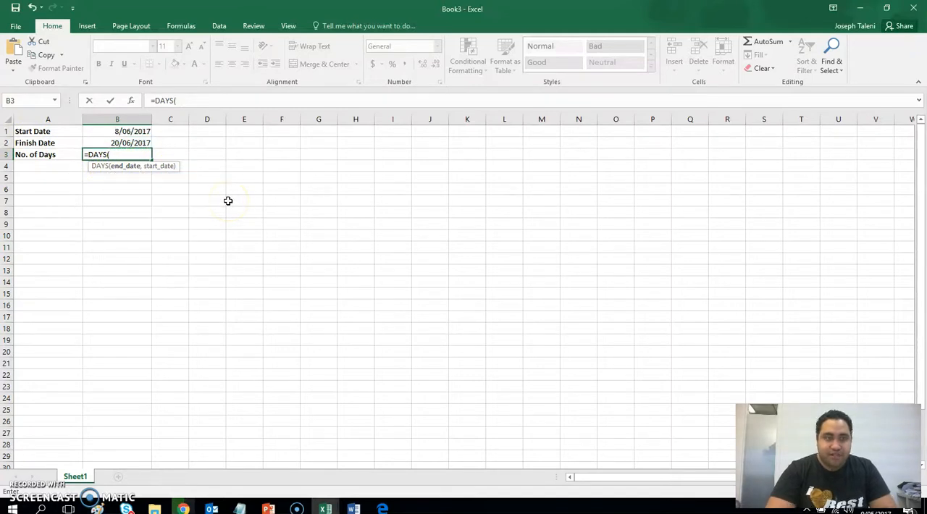
type("B")
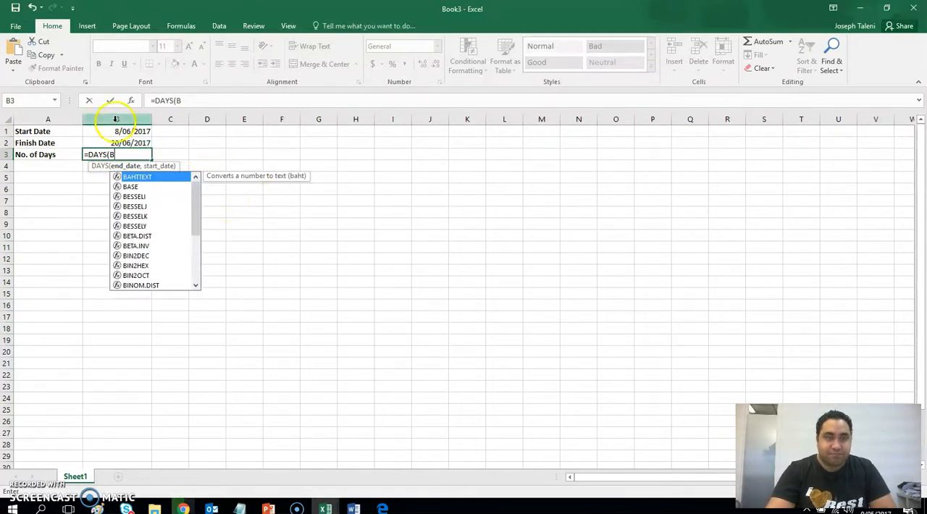
type("2")
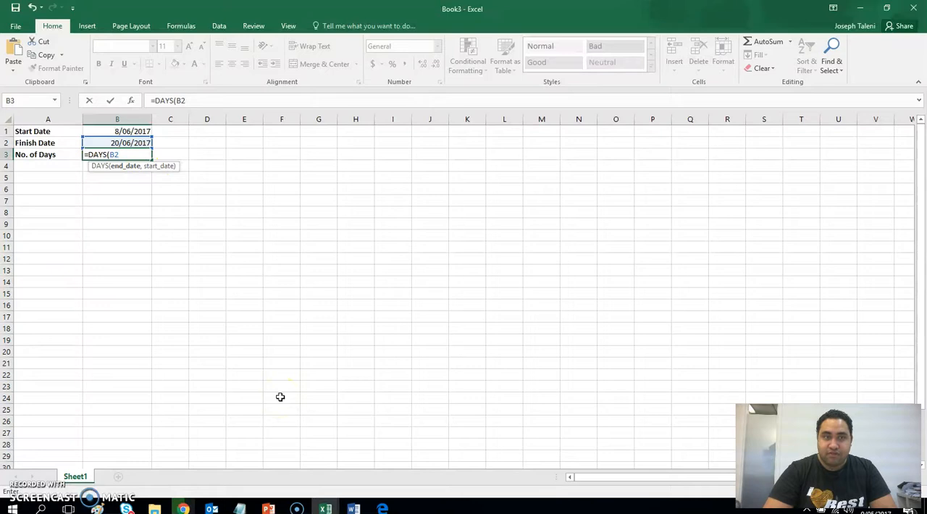
type(",")
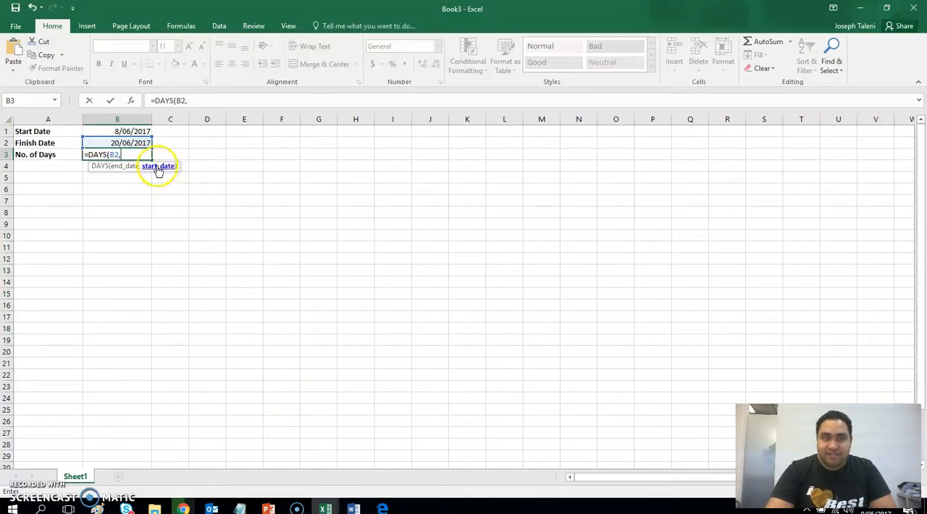
left_click(123, 130)
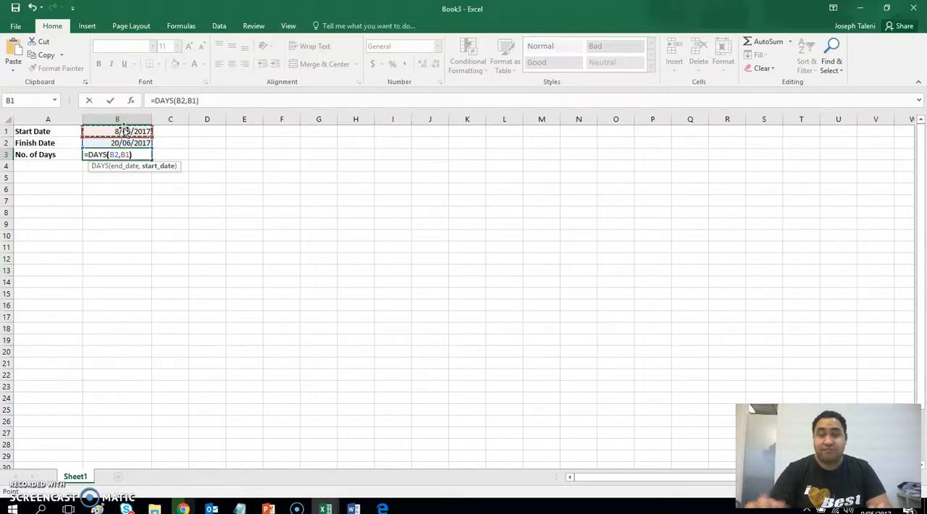
type(")")
key("Return")
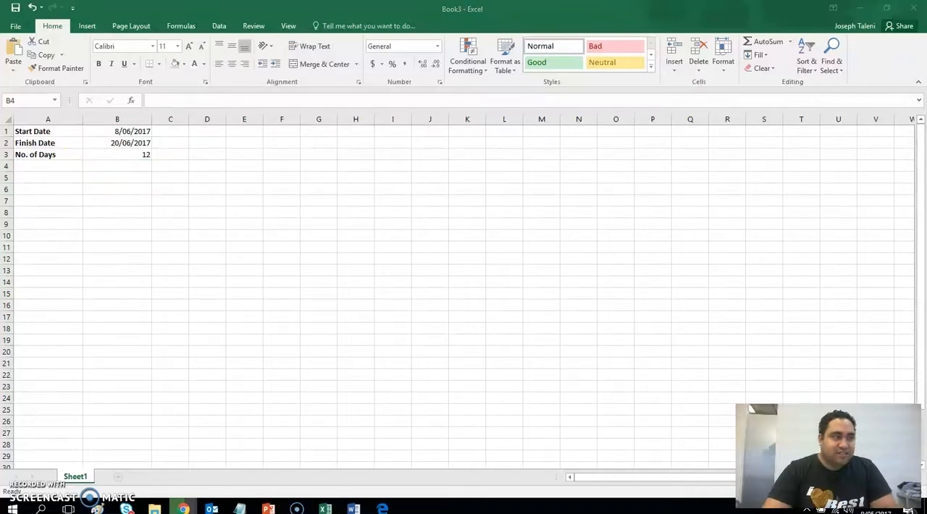
left_click(126, 154)
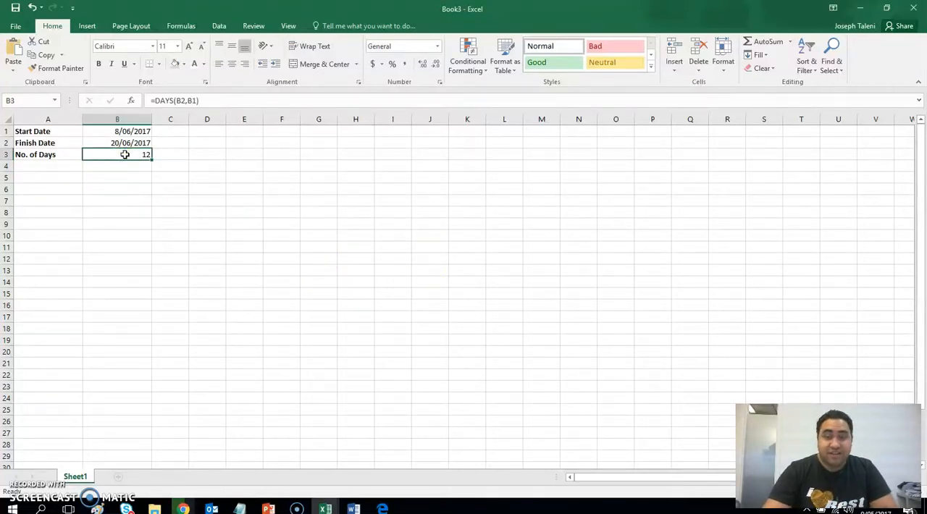
left_click(117, 132)
left_click(118, 143)
left_click(116, 233)
Change the finish date in cell B2 to 20/06/2018.
left_click(128, 146)
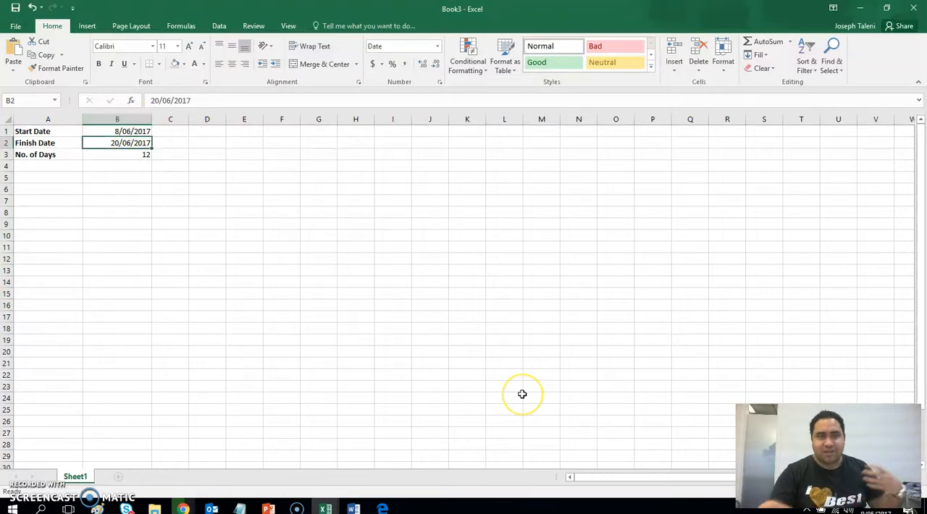
left_click(239, 101)
key("BackSpace")
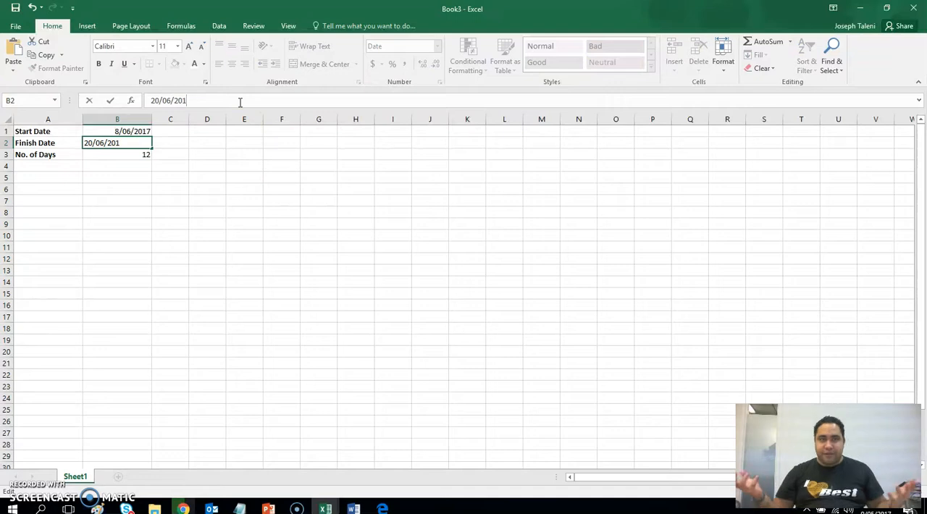
type("8")
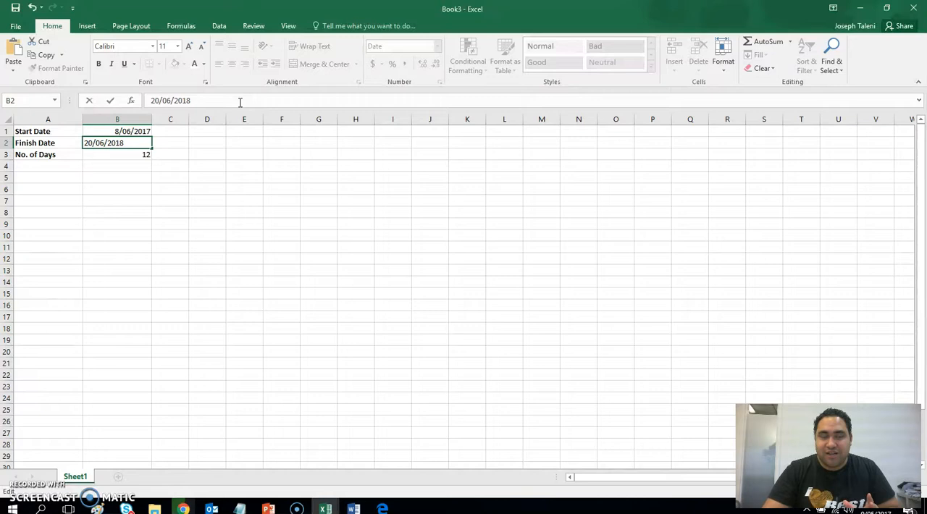
left_click(140, 112)
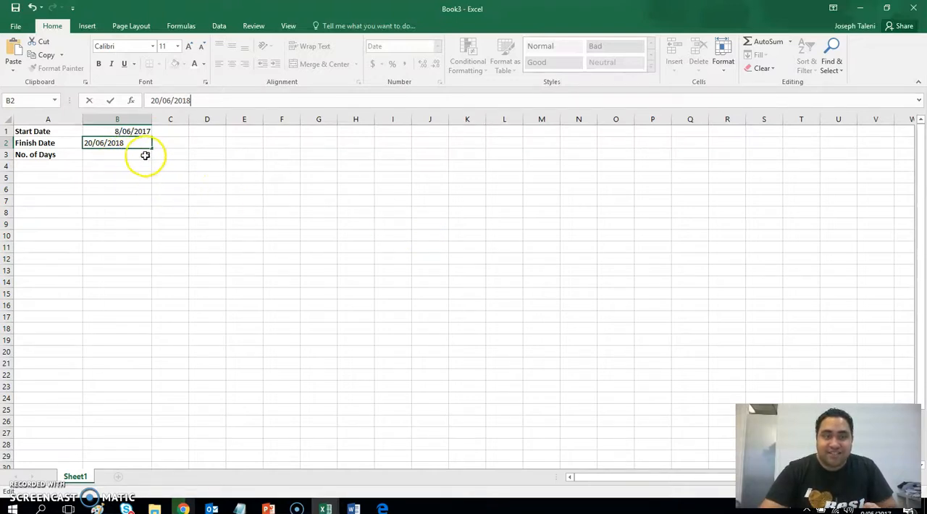
key("Return")
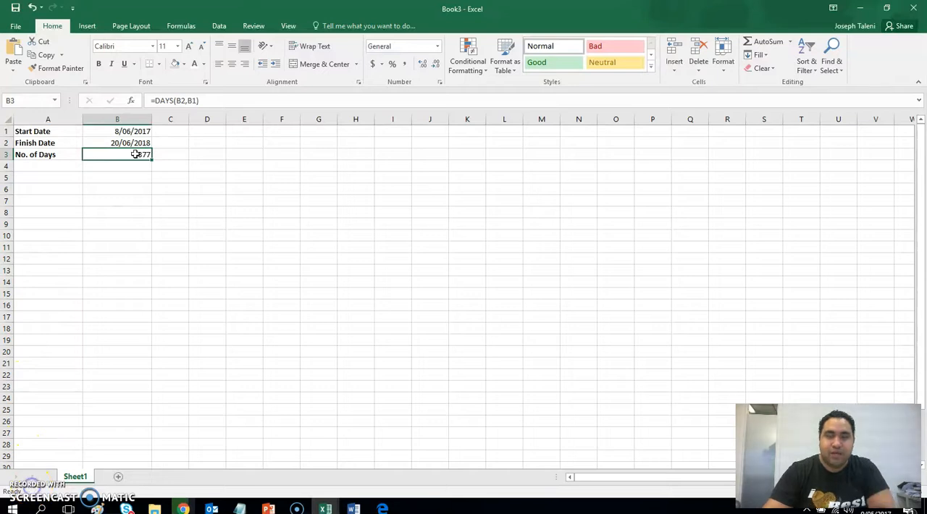
Add a second worksheet to the workbook and return to Sheet1.
left_click(118, 476)
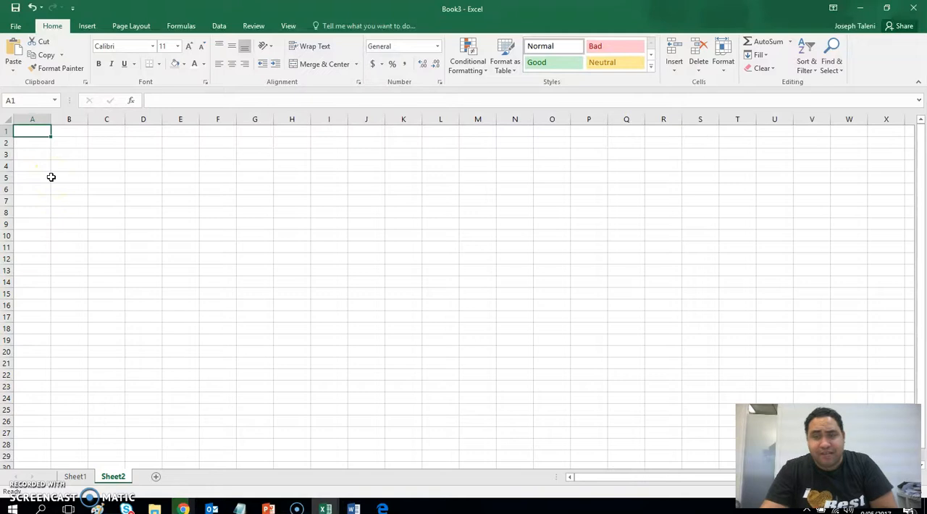
left_click(89, 476)
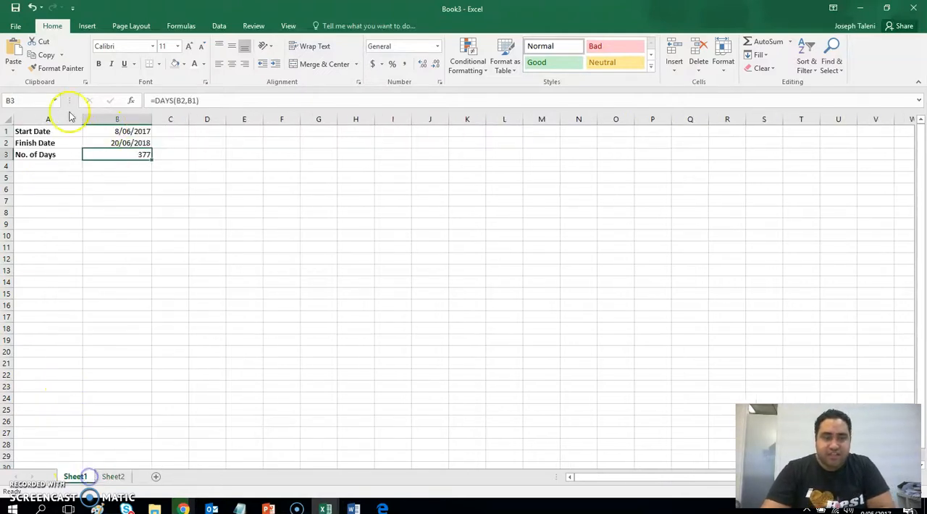
left_click_drag(37, 153, 117, 160)
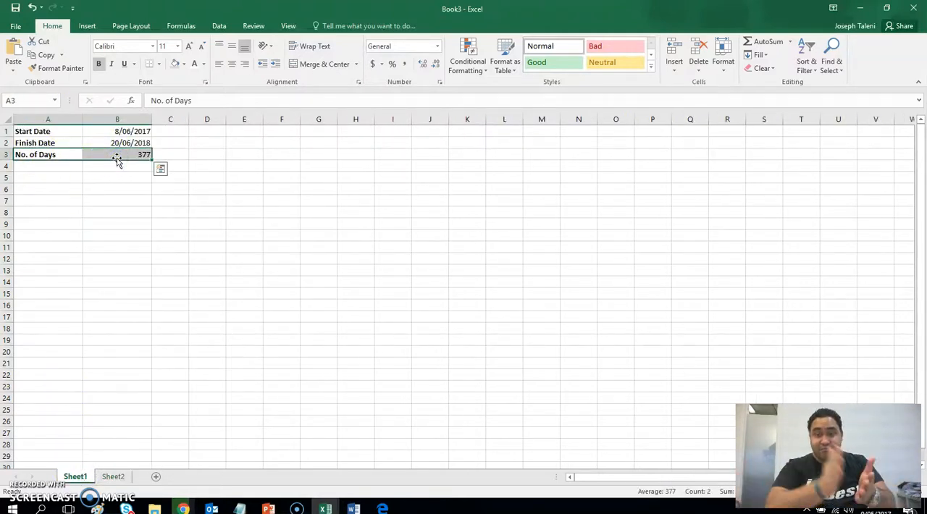
left_click(116, 477)
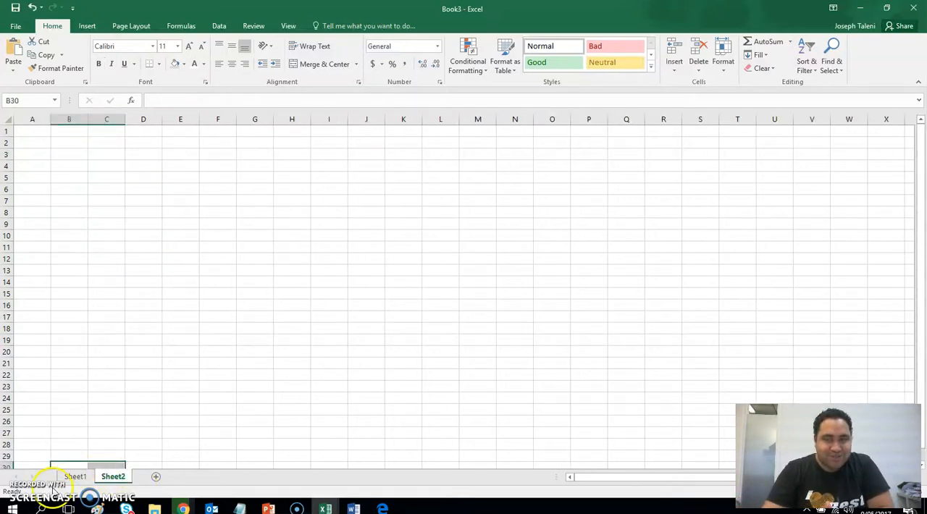
left_click(73, 476)
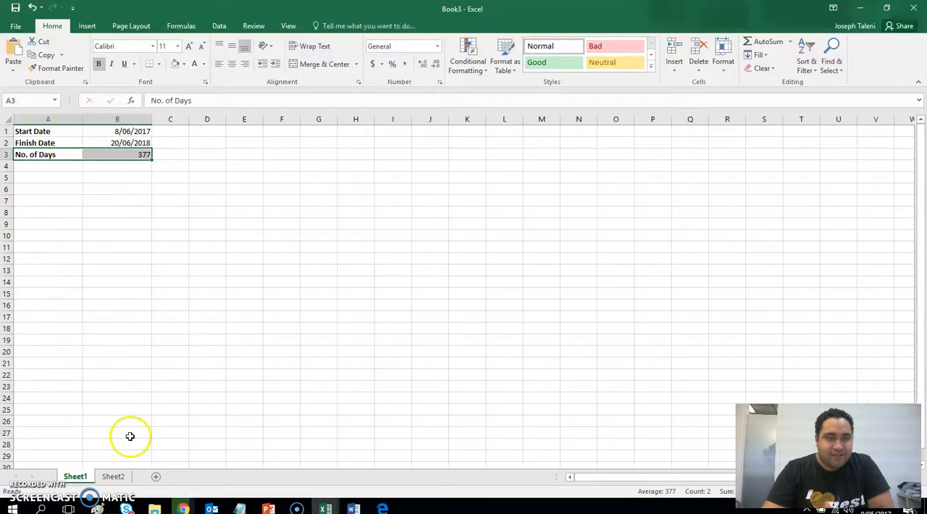
left_click(115, 477)
left_click(72, 476)
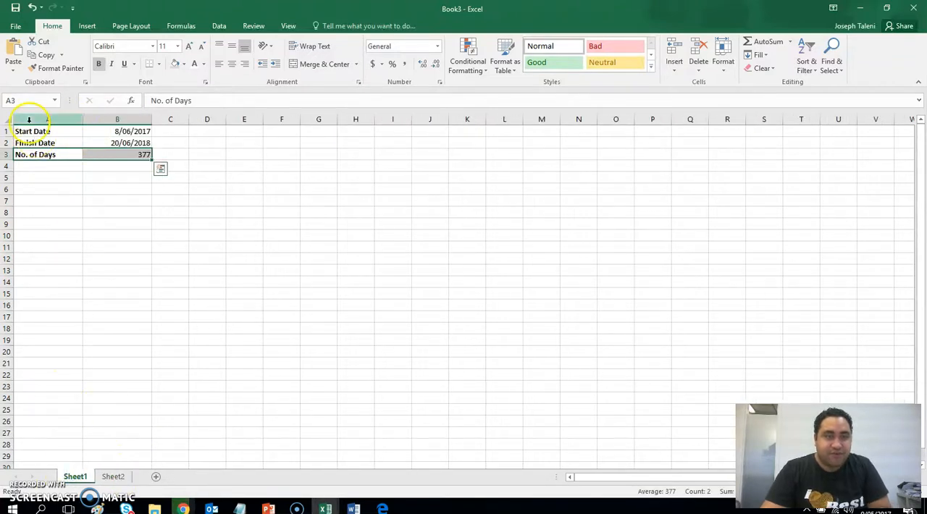
Copy the date table A1:B3 from Sheet1 and paste it at cell A1 of Sheet2.
left_click_drag(29, 131, 93, 149)
key("ctrl+c")
left_click(112, 476)
left_click(44, 130)
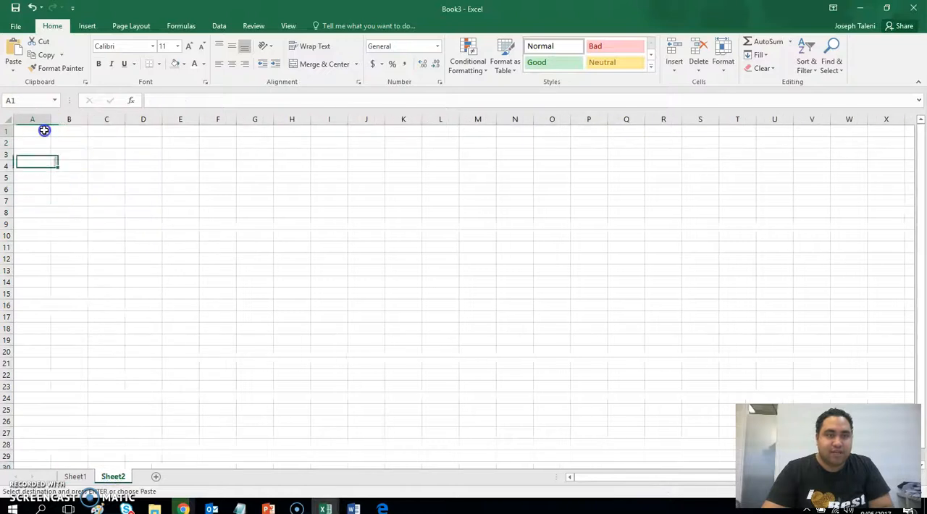
key("ctrl+v")
Widen columns A and B of Sheet2 to fit the pasted labels and dates.
left_click(96, 224)
left_click_drag(50, 119, 142, 123)
left_click(50, 163)
left_click_drag(49, 161, 76, 157)
left_click(490, 287)
left_click(77, 186)
Clear the No. of Days cells A3:B3 on Sheet2 and move the Start Date label and its date from row 1 into row 3.
left_click_drag(36, 153, 103, 155)
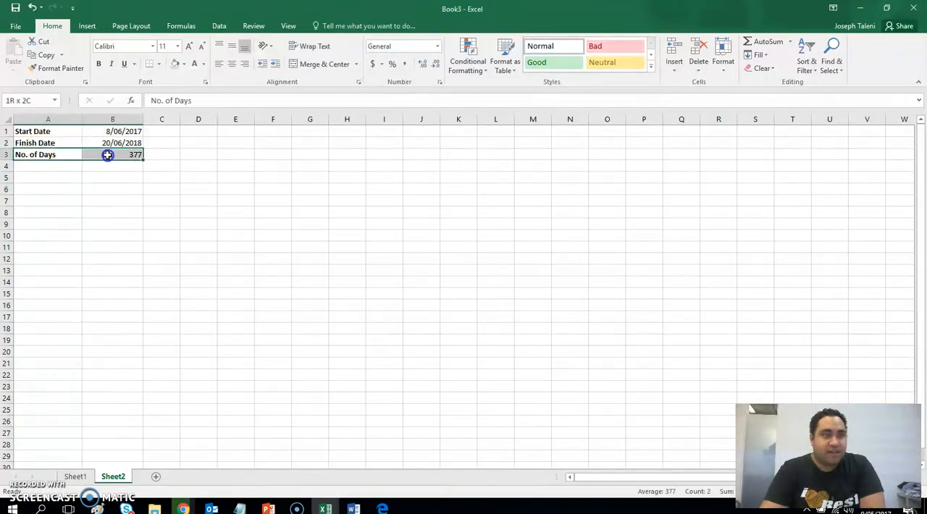
key("Delete")
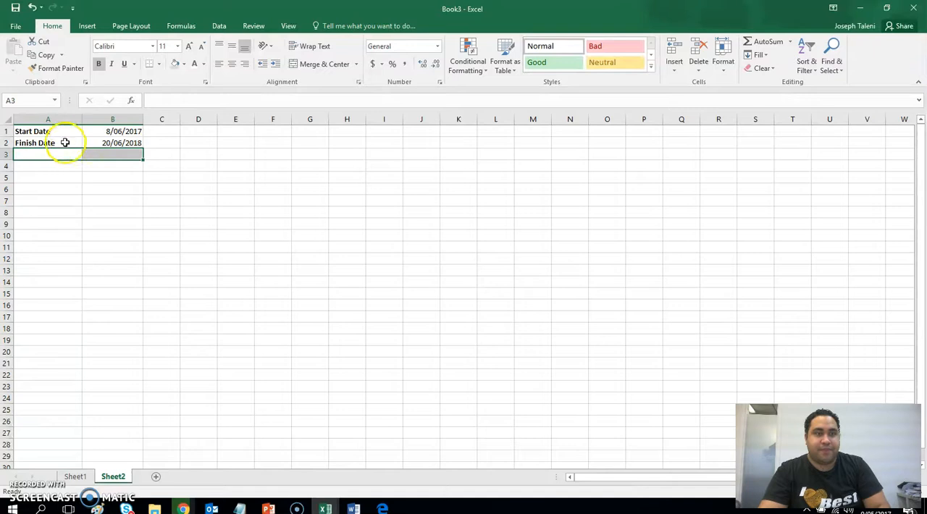
left_click(41, 131)
left_click_drag(56, 133, 120, 155)
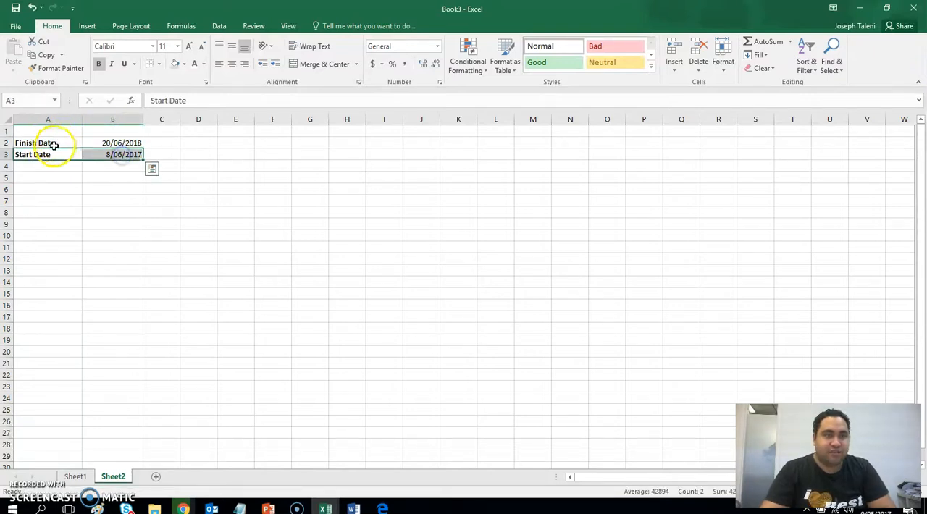
Replace the Finish Date label in cell A2 with Completion Date.
left_click(53, 145)
type("Compl")
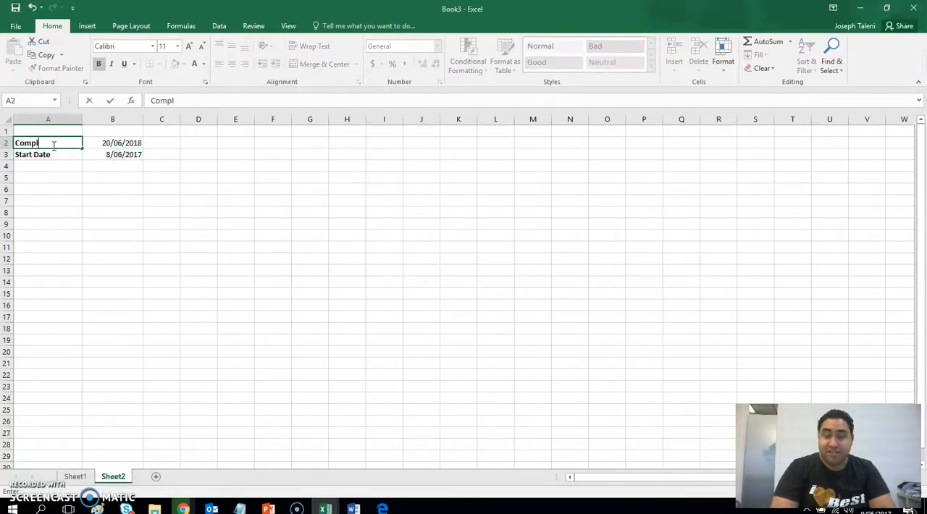
type("etion Date")
key("Return")
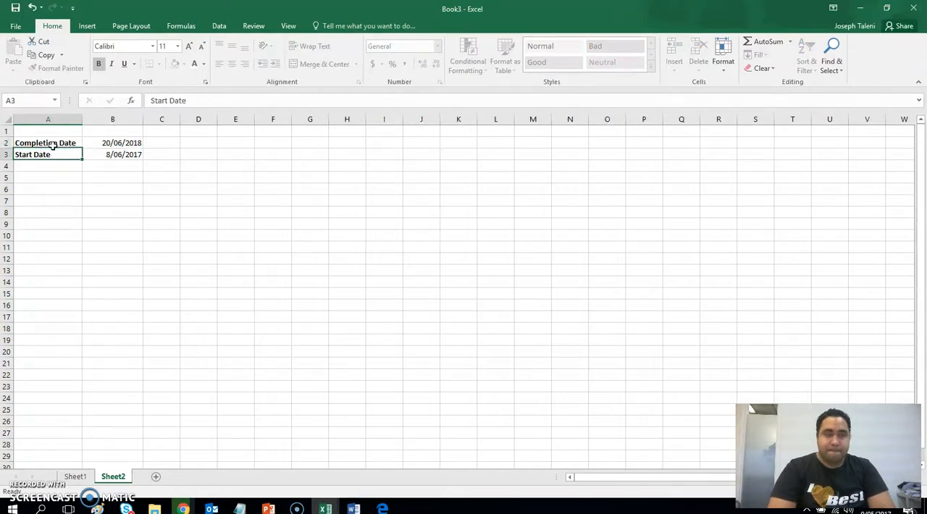
left_click(162, 224)
left_click_drag(66, 143, 88, 141)
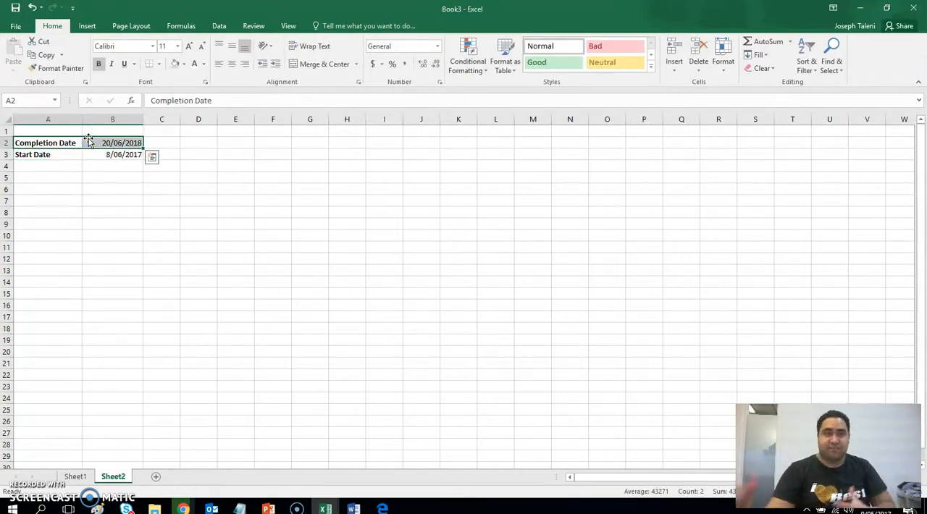
left_click(197, 247)
left_click(127, 143)
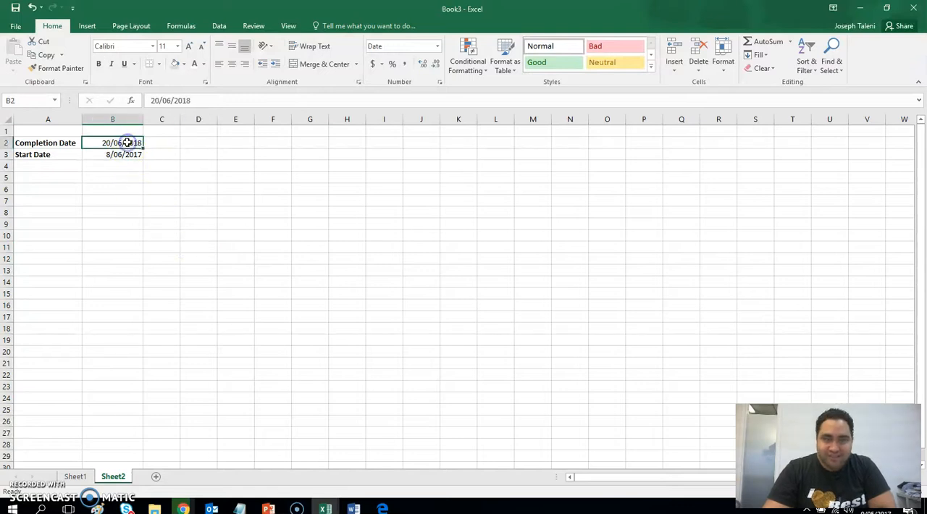
left_click(94, 200)
left_click(78, 155)
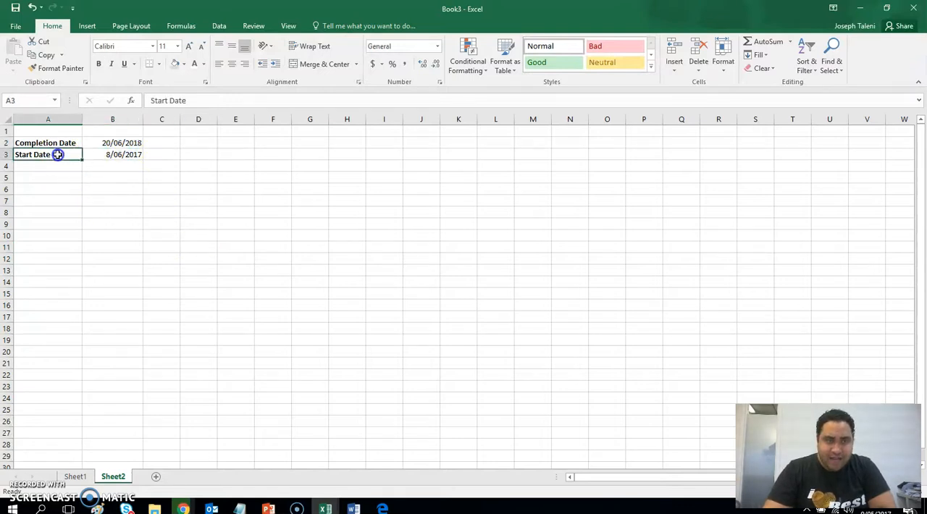
Add the labels Days Remaining in cell A4 and Total No. of Days in cell A5.
left_click(104, 155)
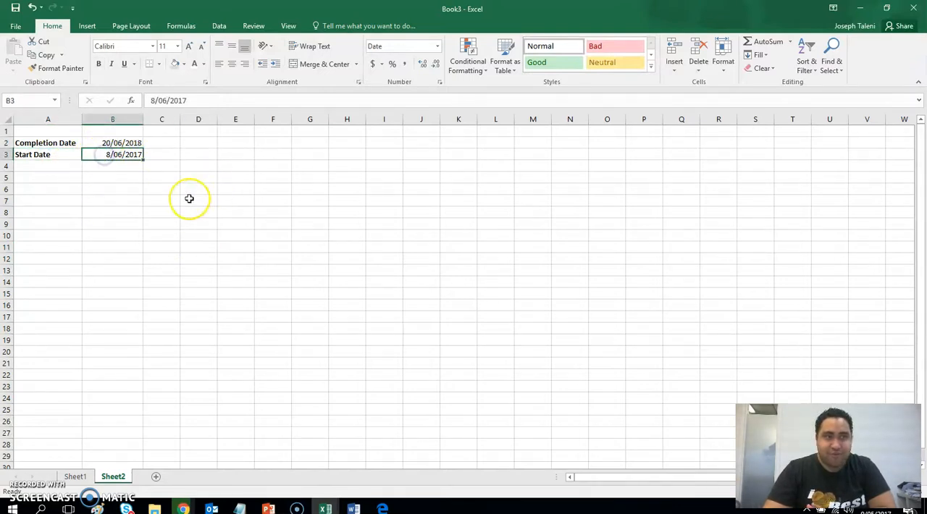
left_click(150, 217)
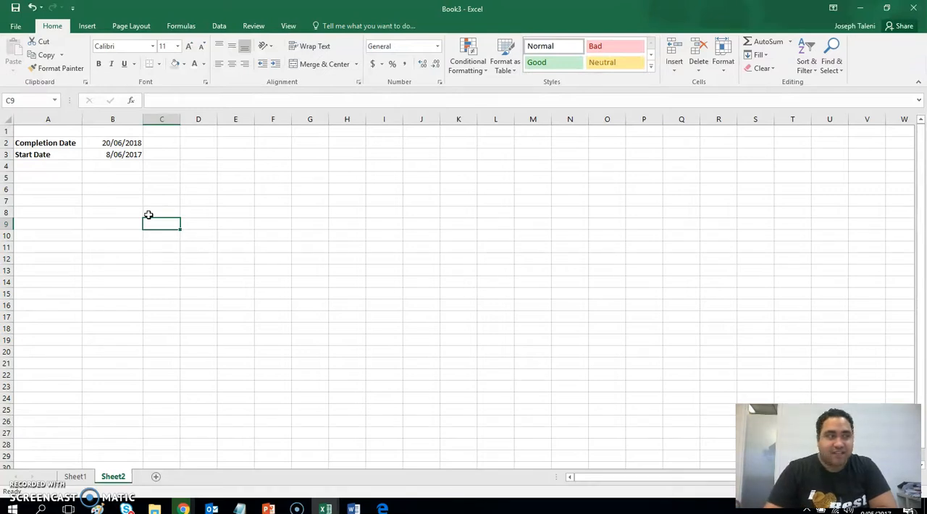
left_click(61, 166)
type("Days Remaining")
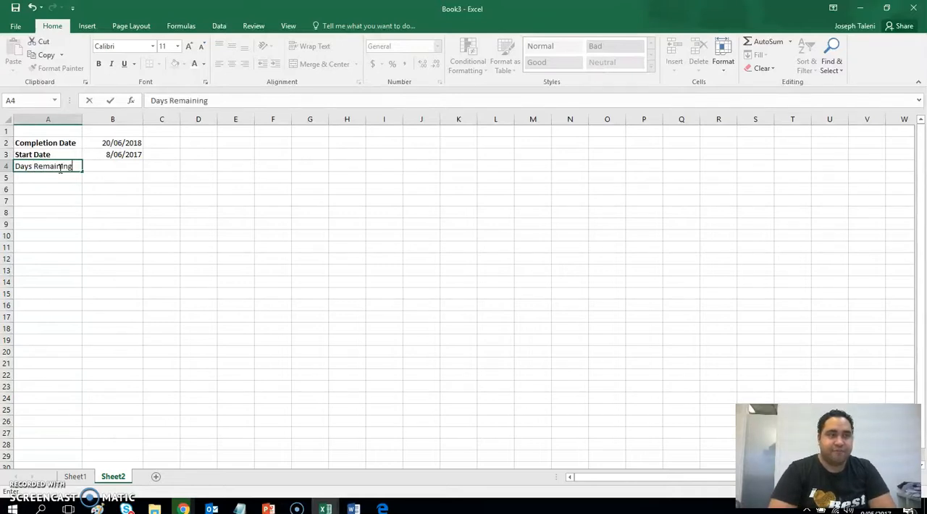
key("Return")
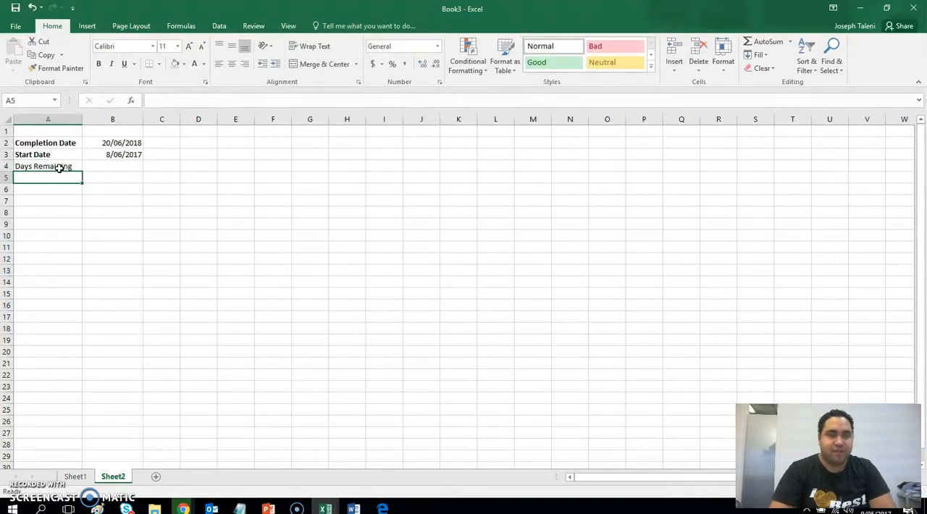
type("Total No")
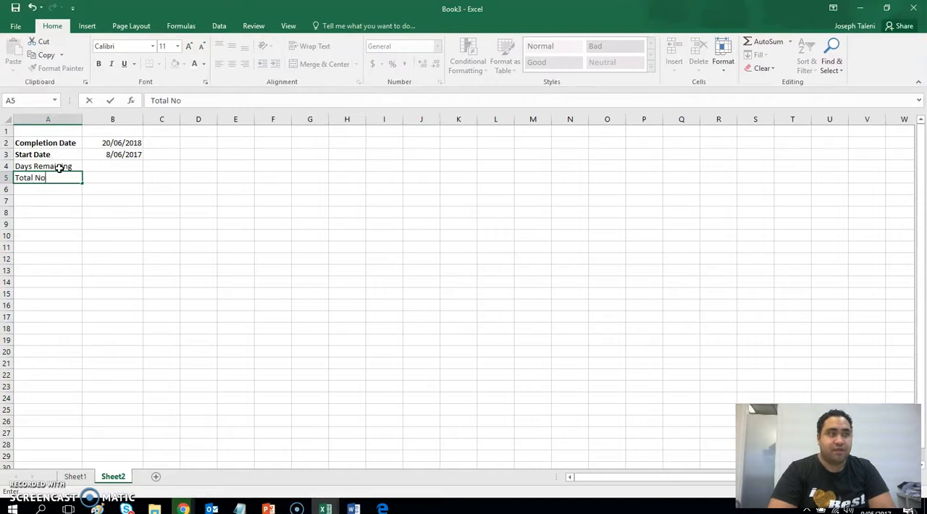
type(". of Days")
key("Return")
Make the Days Remaining and Total No. of Days labels in A4:A5 bold.
left_click_drag(60, 168, 58, 176)
key("ctrl+b")
left_click(90, 244)
Enter the formula =DAYS(B2,TODAY()) in cell B4 to calculate the days remaining until the completion date.
left_click(103, 166)
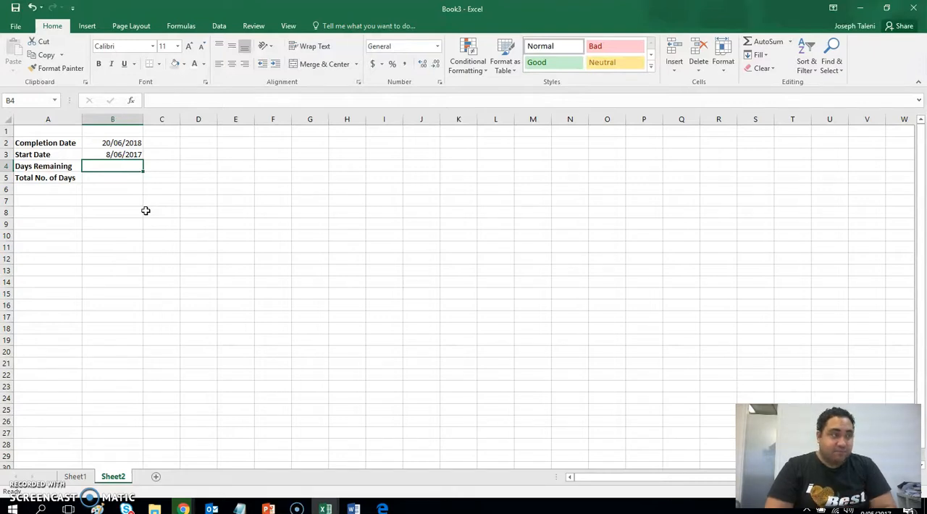
type("=DAYS(")
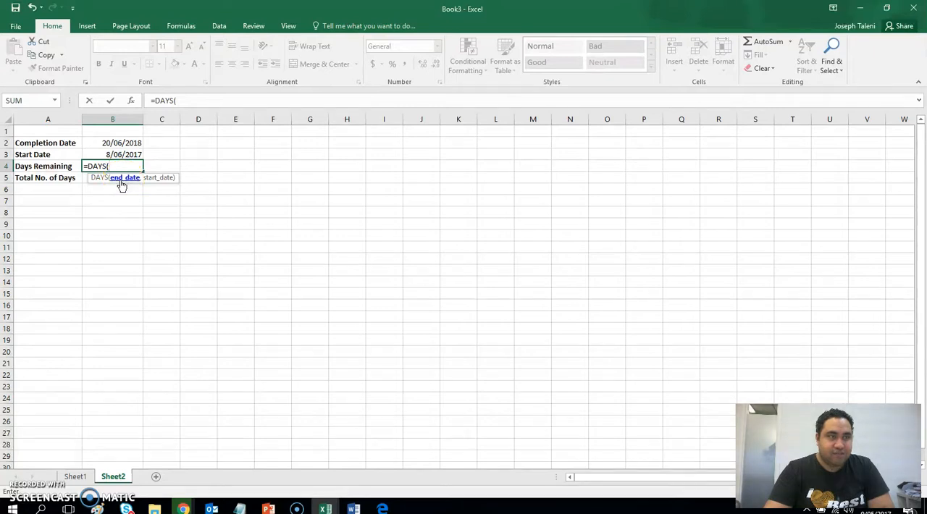
left_click(129, 145)
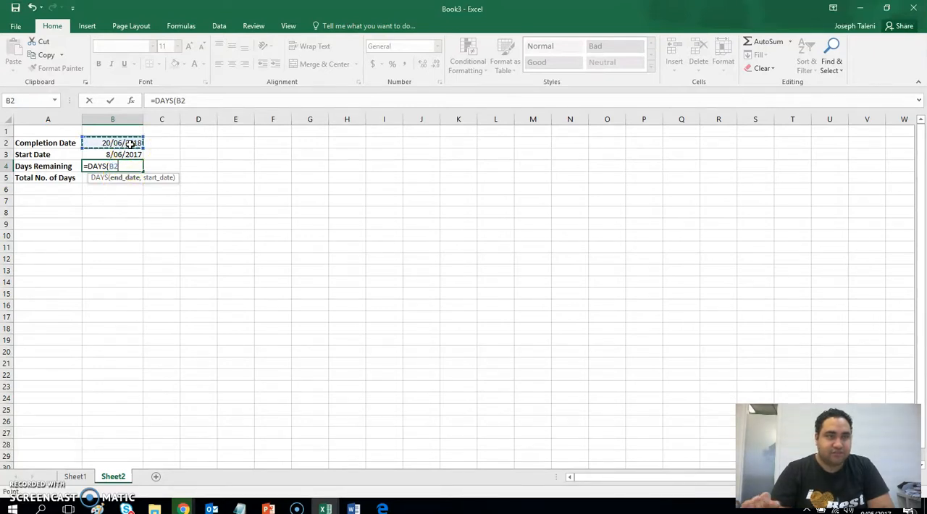
type(",")
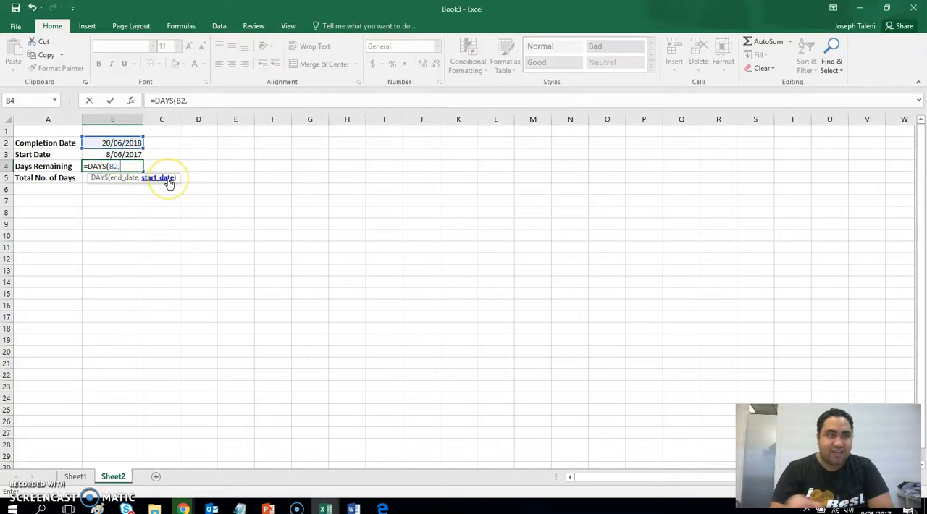
type("TODAY")
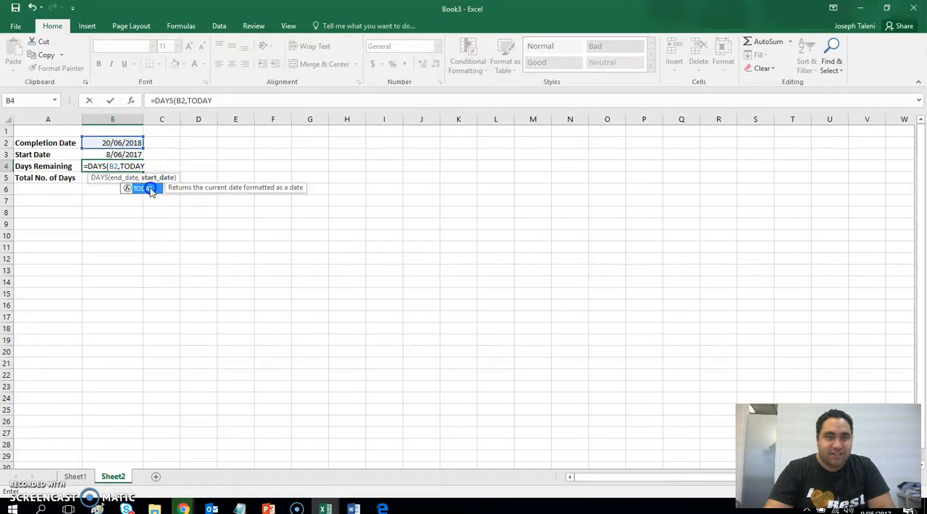
left_click(151, 188)
double_click(142, 189)
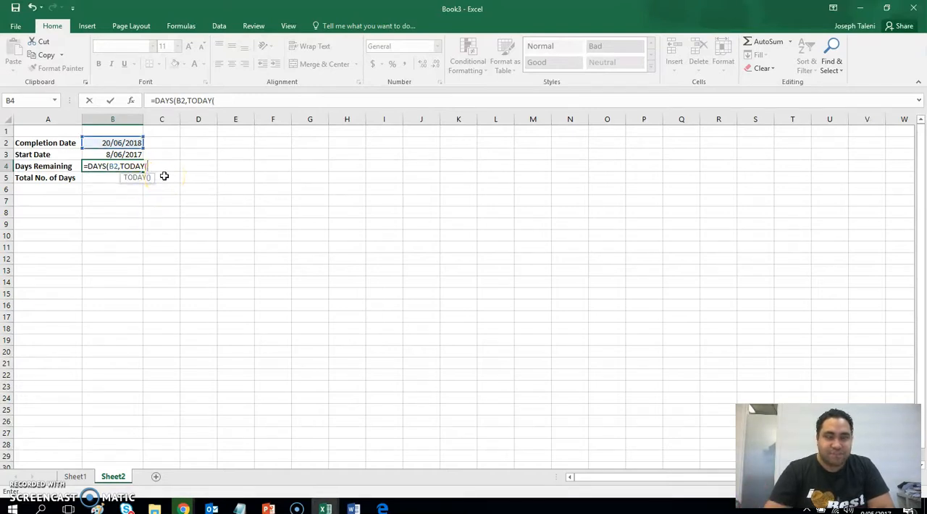
type(")")
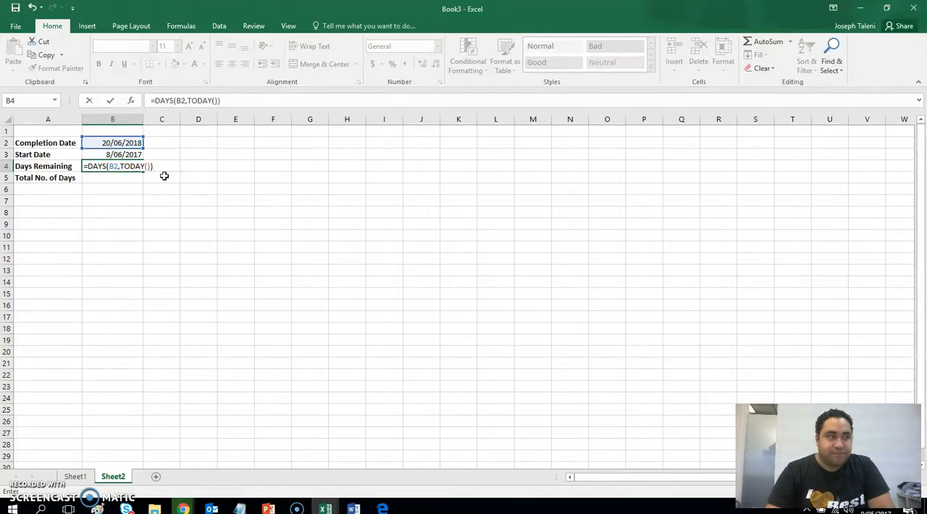
key("Return")
left_click_drag(184, 238, 186, 249)
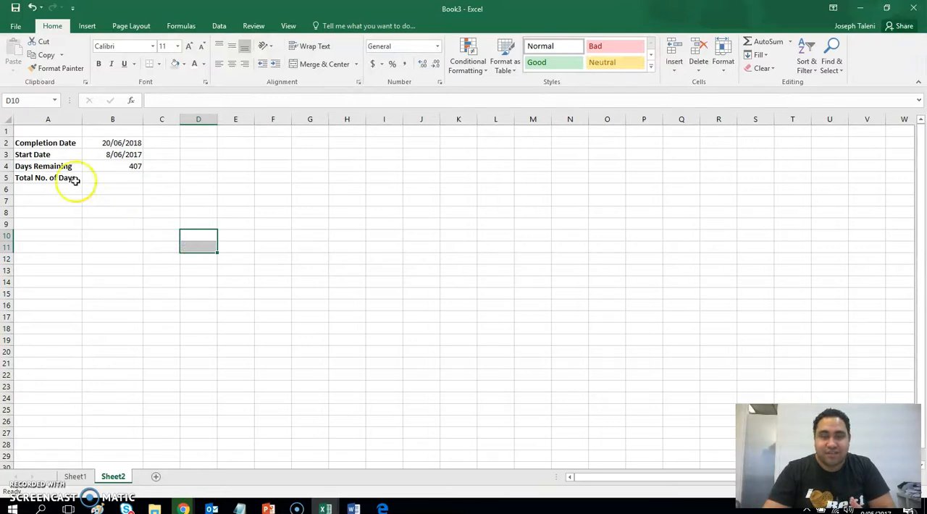
Change the year of the Start Date in cell B3 so that the date is 8/06/2016.
left_click(131, 168)
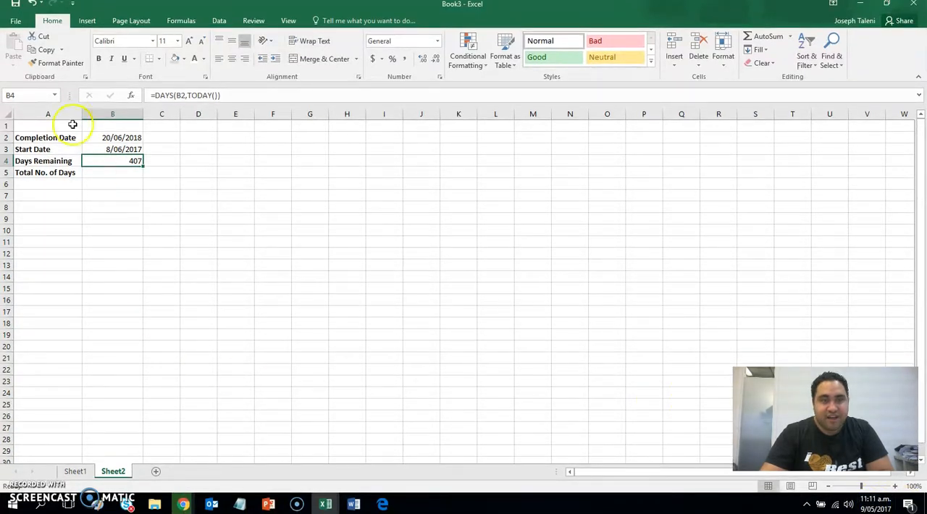
left_click(114, 150)
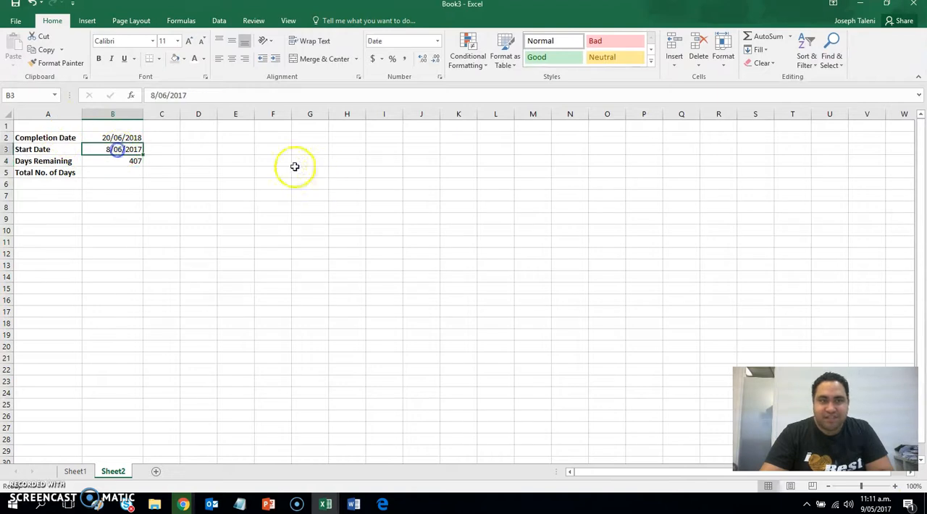
left_click(197, 94)
key("BackSpace")
type("6")
key("Return")
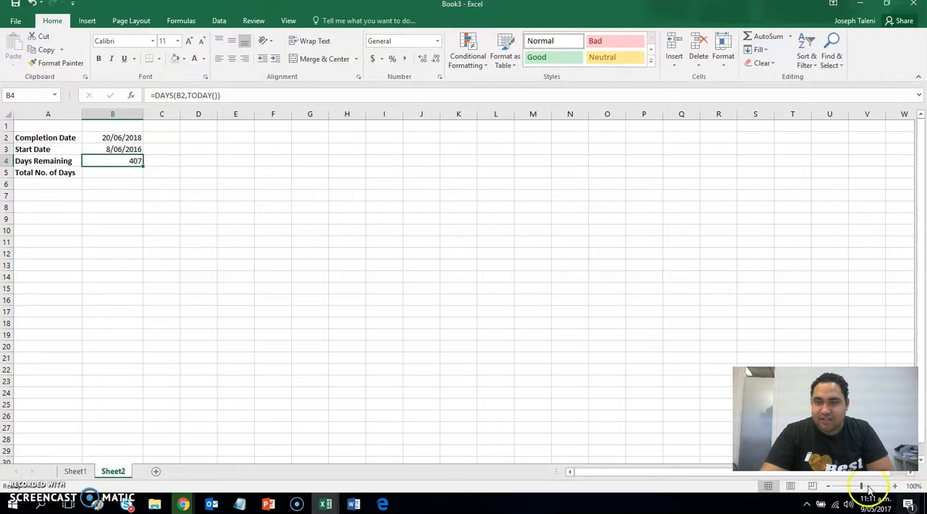
Set the Completion Date in cell B2 to 20/05/2017 and check the Days Remaining result.
left_click(120, 136)
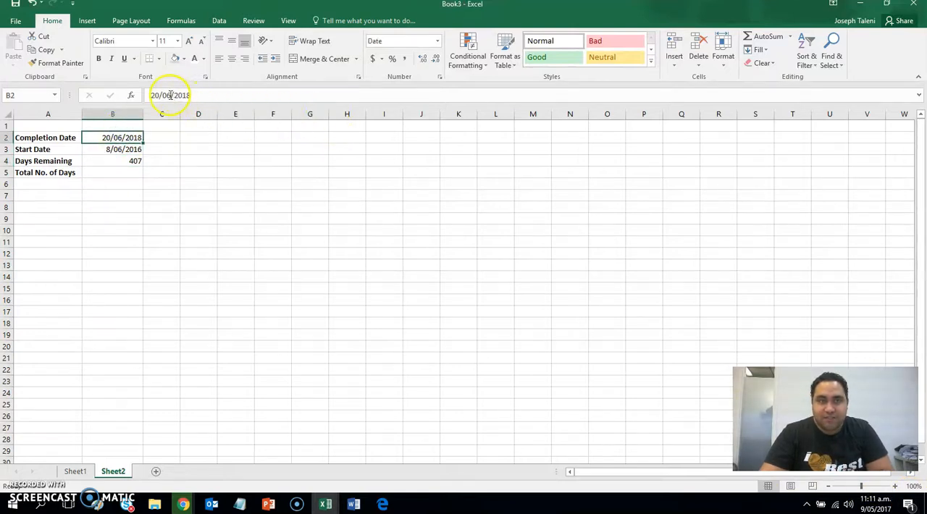
left_click_drag(158, 95, 138, 95)
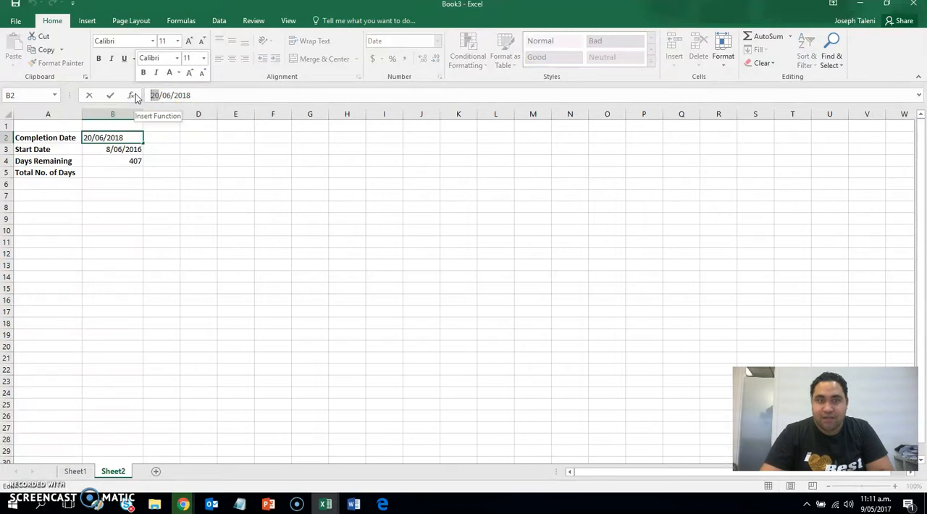
left_click(196, 95)
key("BackSpace")
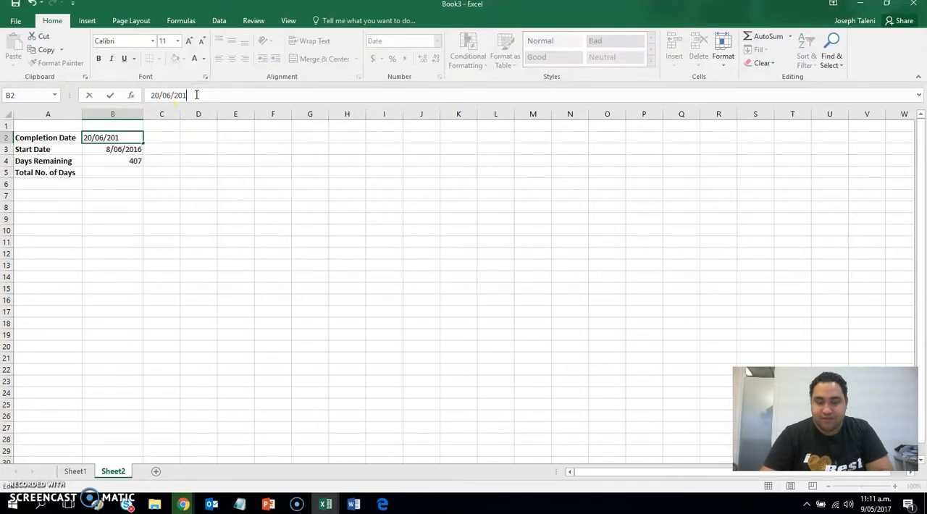
left_click(168, 95)
key("BackSpace")
type("5")
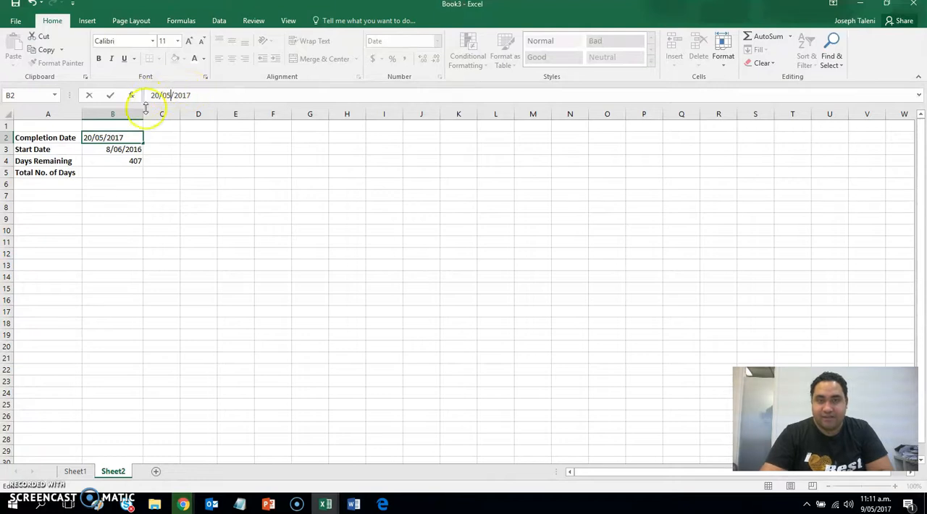
key("Return")
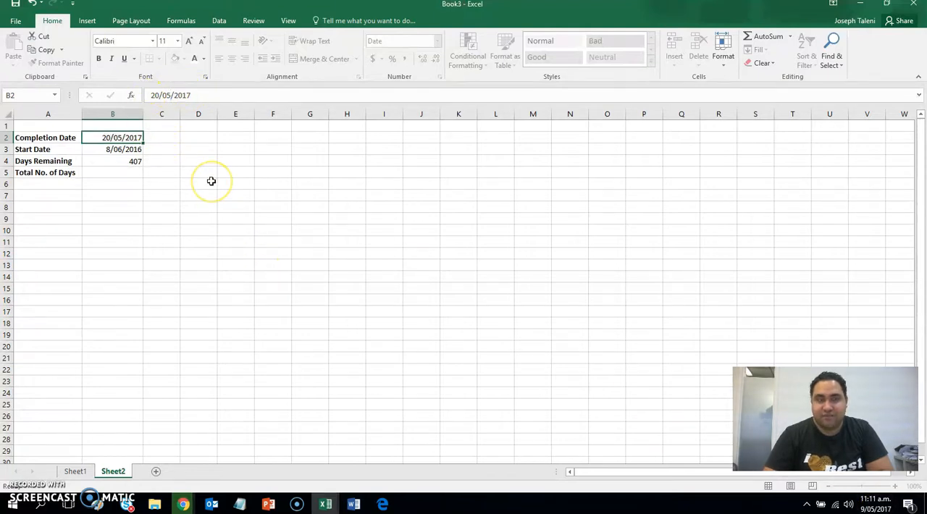
left_click(126, 161)
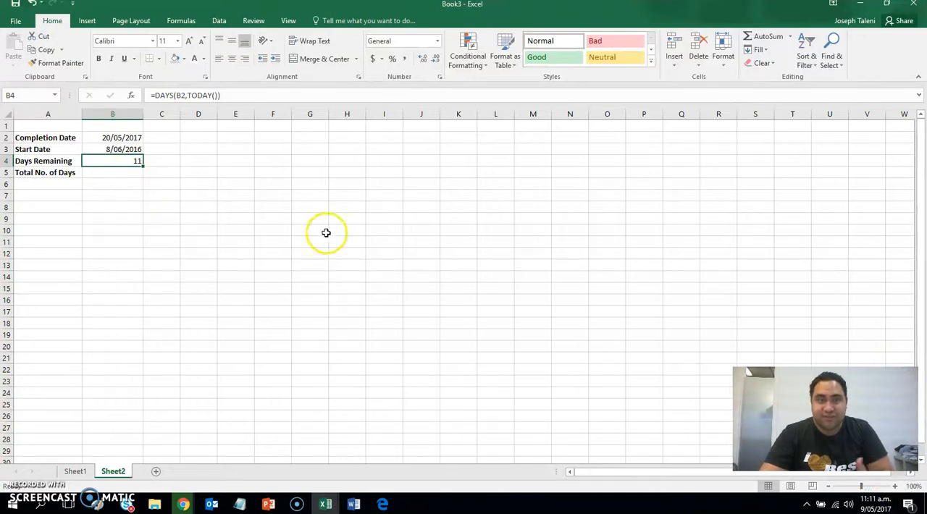
Enter the formula =DAYS(B2,B3) in cell B5 for the total number of days and compare it with the days remaining.
left_click(116, 176)
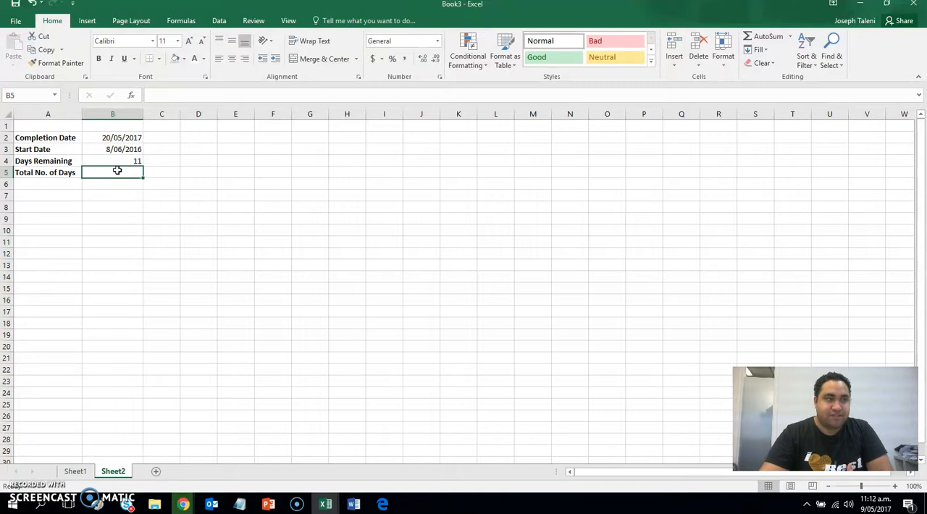
type("=daya")
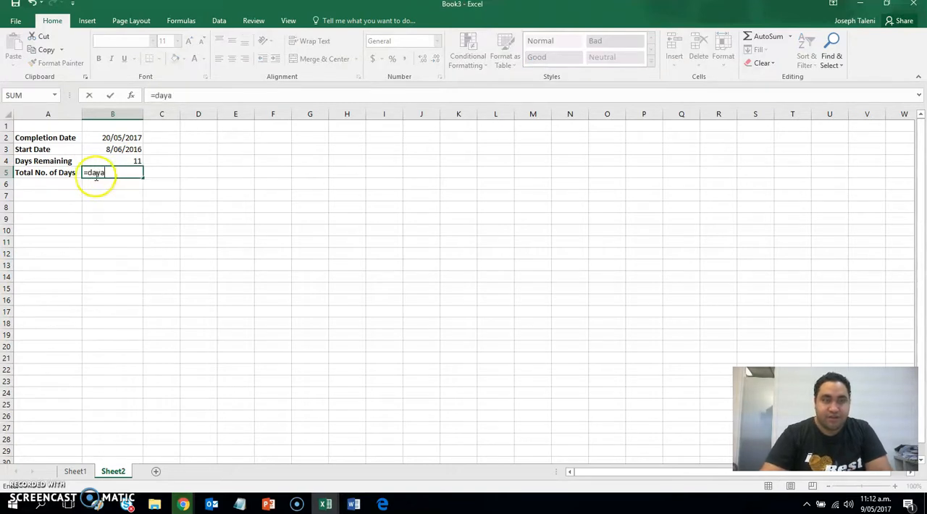
key("BackSpace")
type("s")
double_click(105, 183)
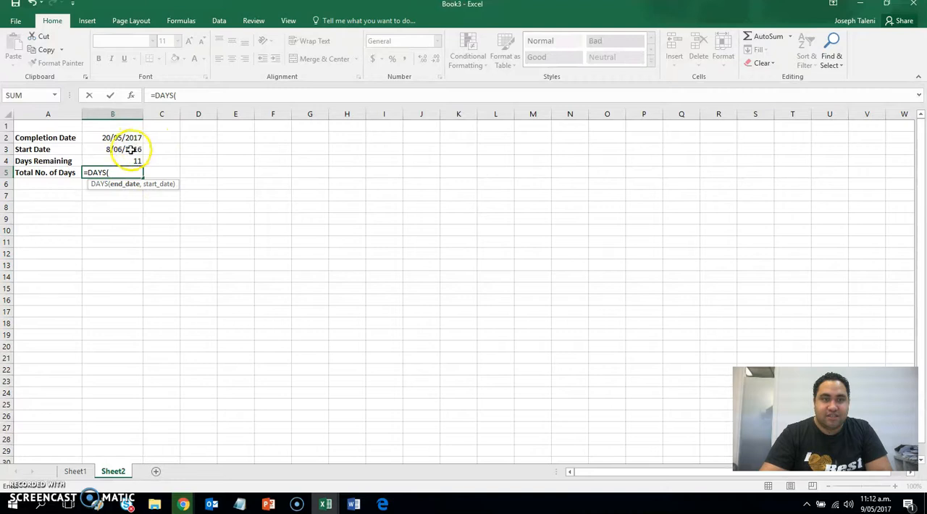
left_click(126, 137)
type(",")
left_click(116, 148)
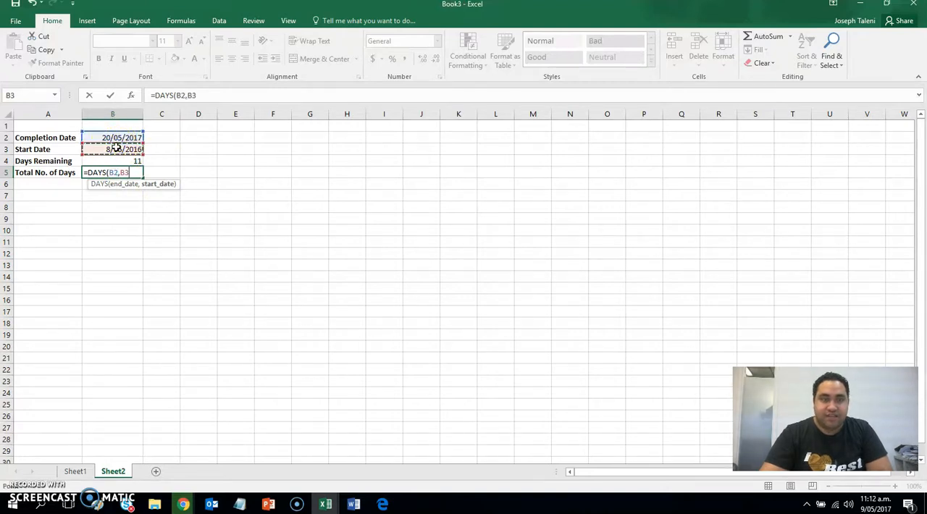
type(")")
key("Return")
left_click(136, 173)
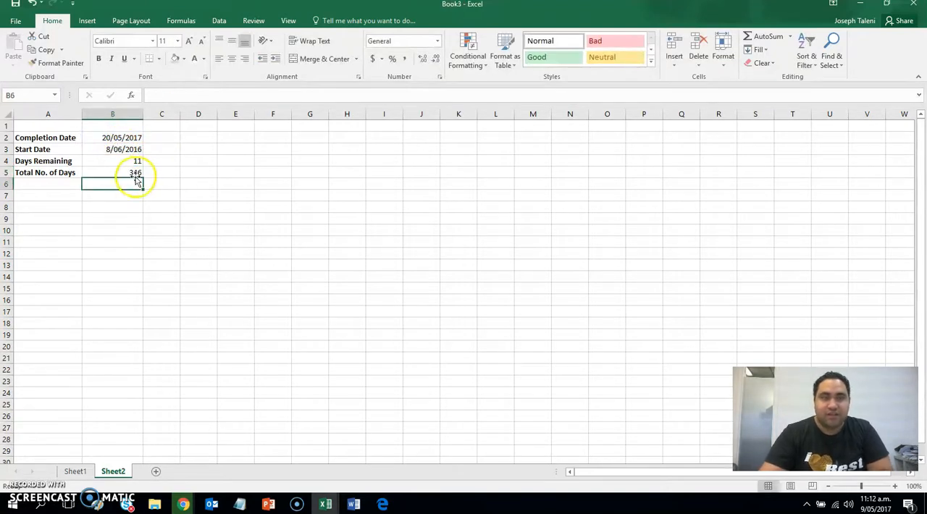
left_click_drag(136, 173, 51, 173)
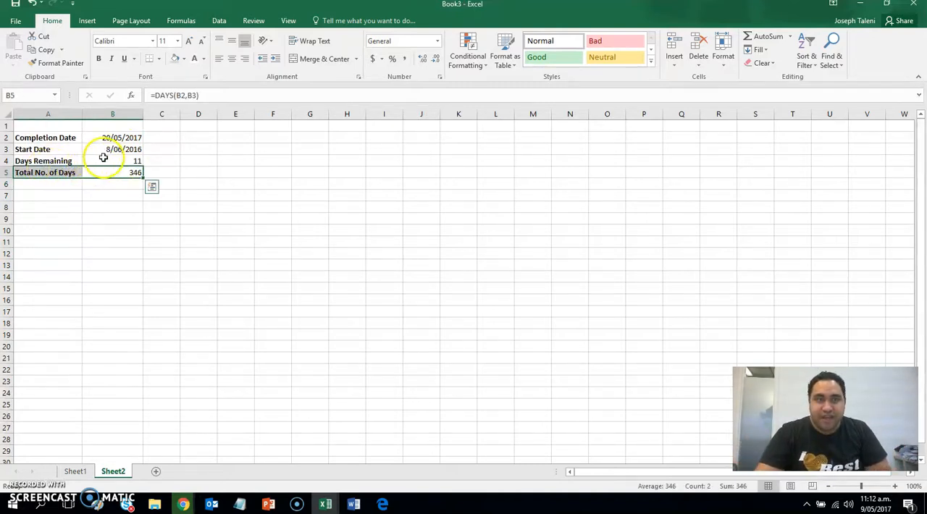
left_click_drag(104, 157, 62, 157)
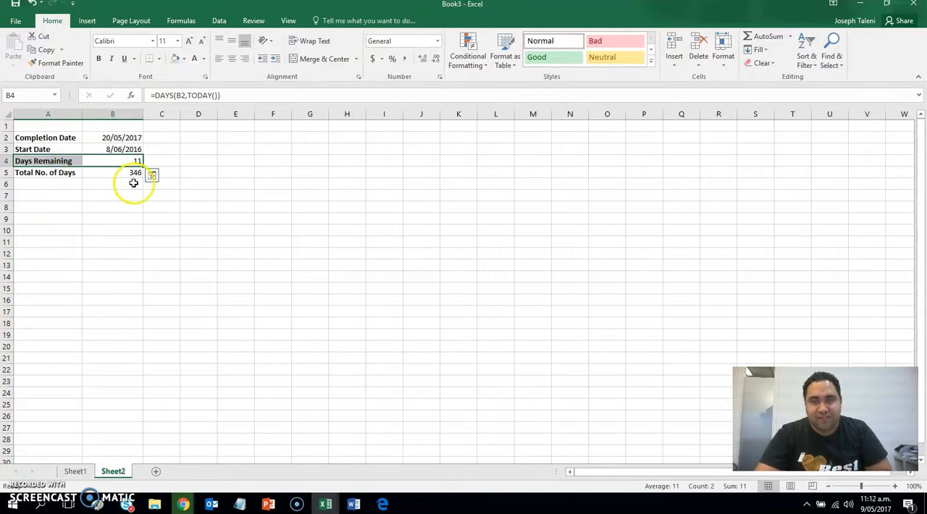
Try 10/05/2017 as the Start Date in cell B3, check the Total No. of Days formula and undo the date change.
left_click(127, 149)
type("10/")
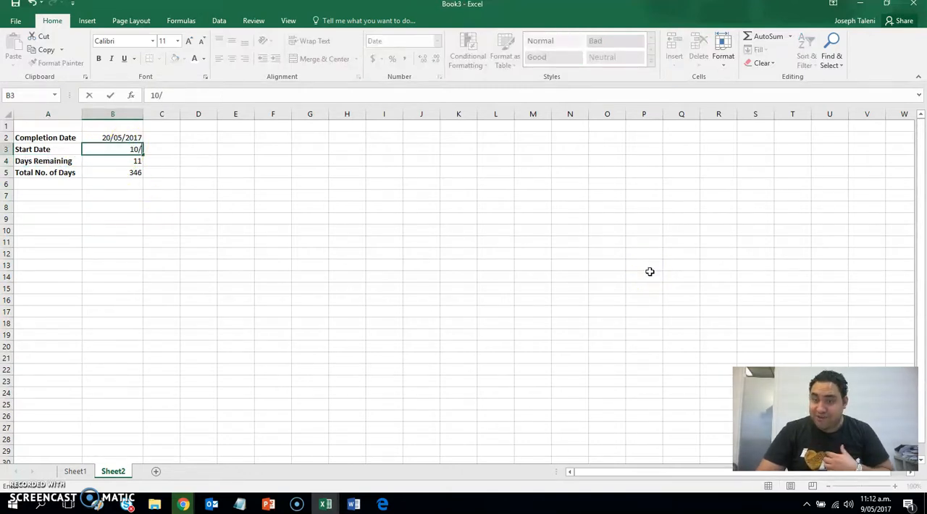
type("05")
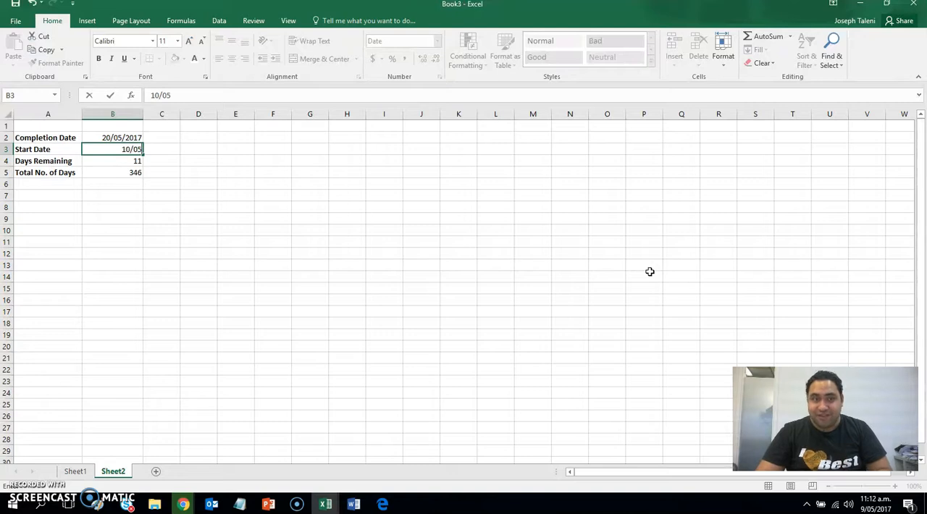
type("/2017")
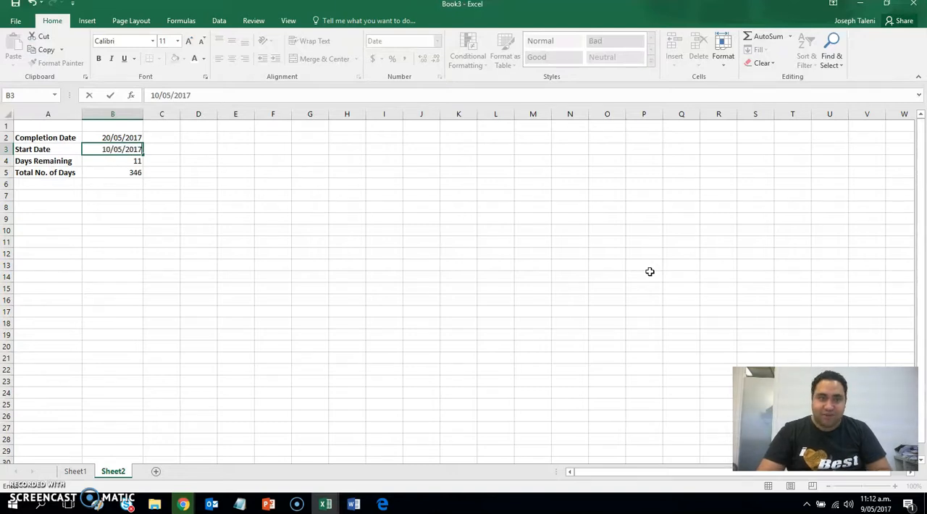
key("Return")
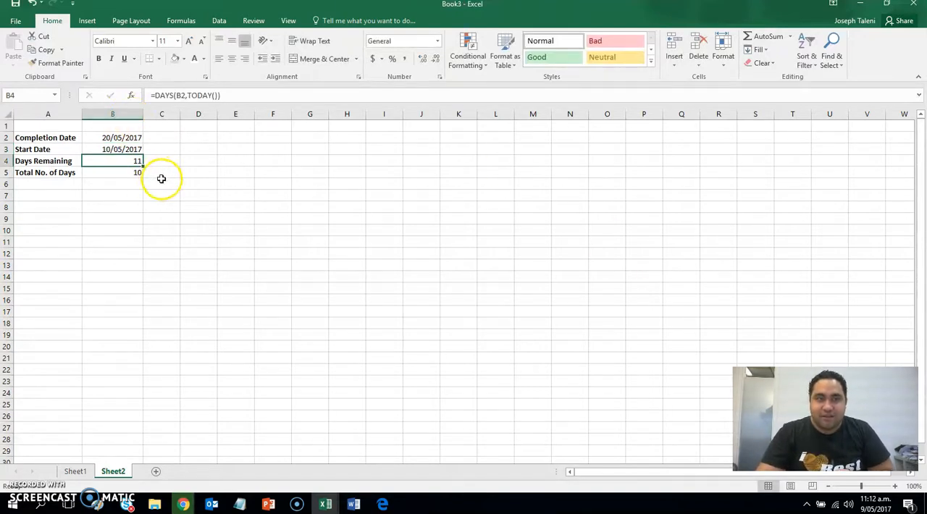
left_click(121, 176)
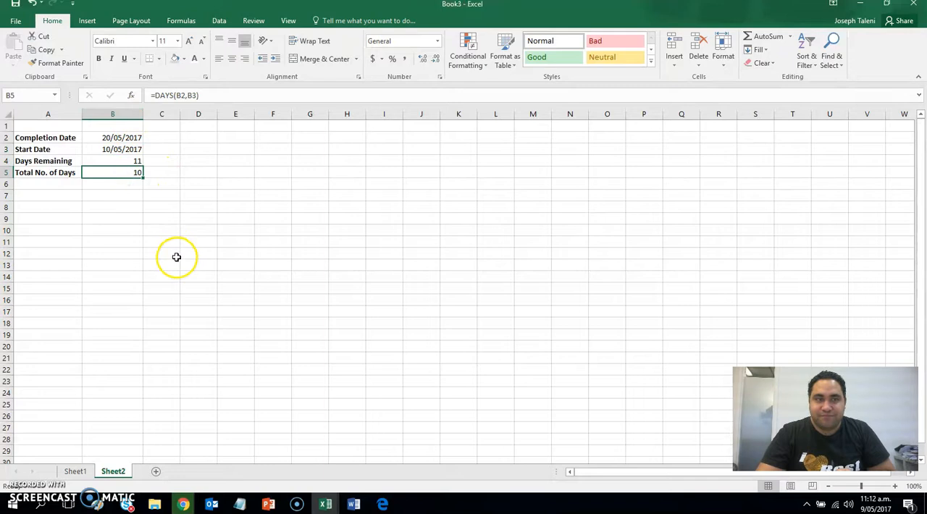
key("ctrl+z")
Set the Completion Date in cell B2 to 10/05/2017 and check the Days Remaining cell.
left_click(134, 150)
left_click(134, 138)
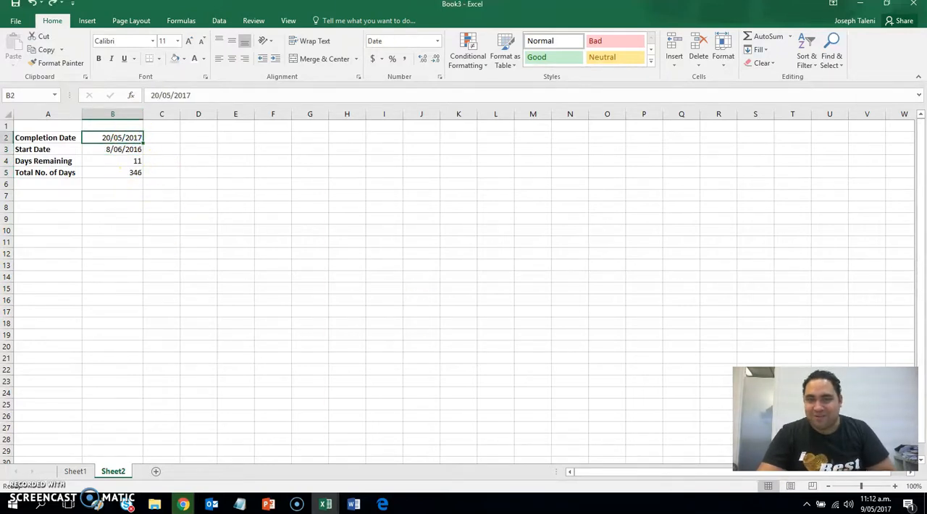
type("10/")
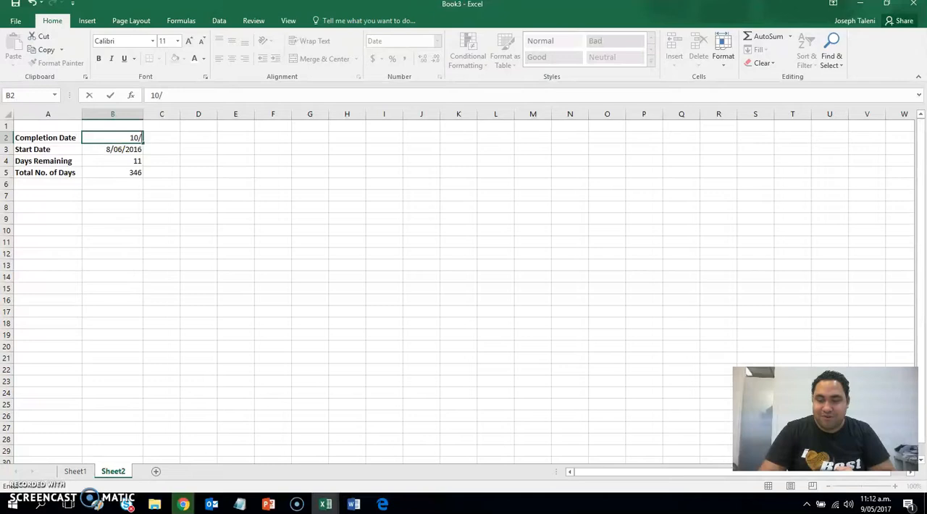
type("05/2017")
key("Return")
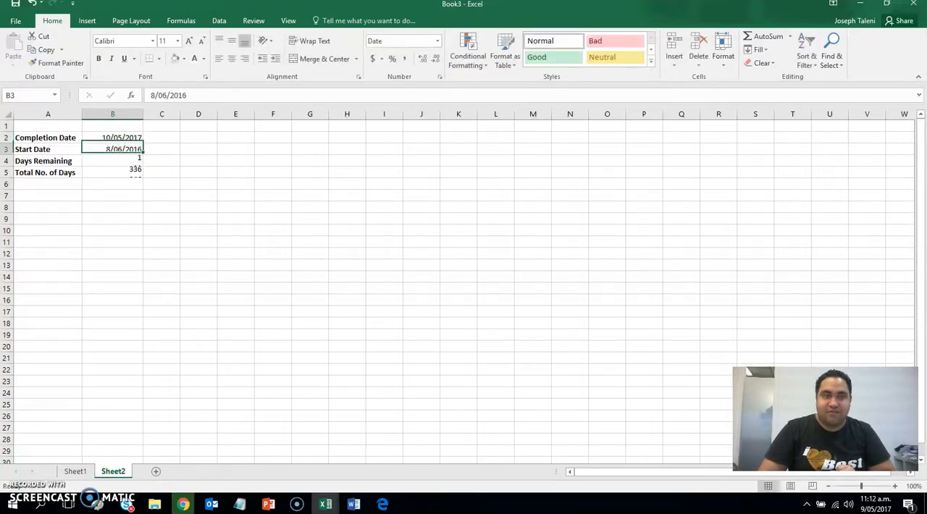
left_click(133, 219)
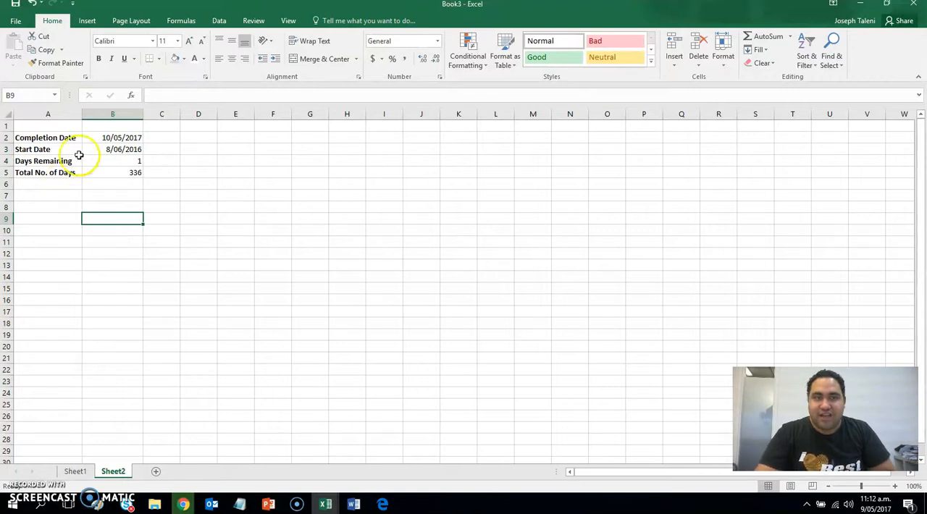
left_click(130, 137)
left_click(128, 160)
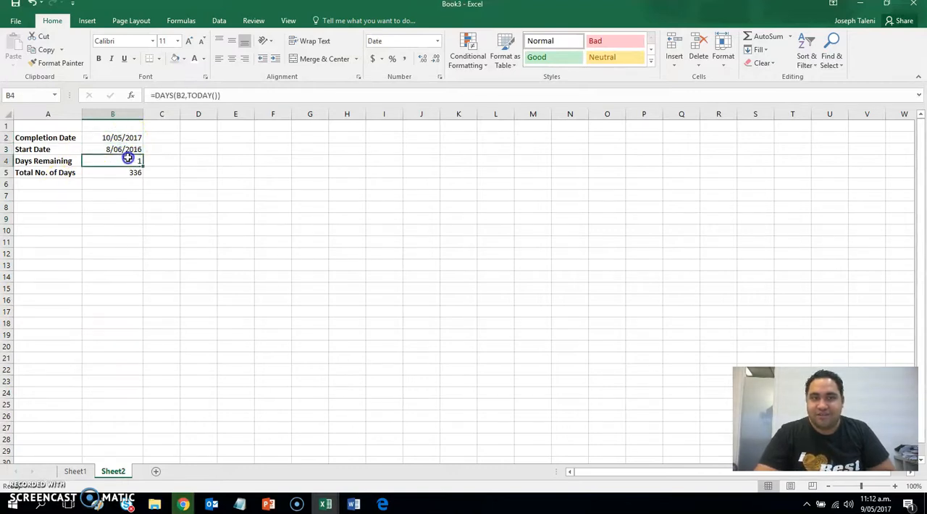